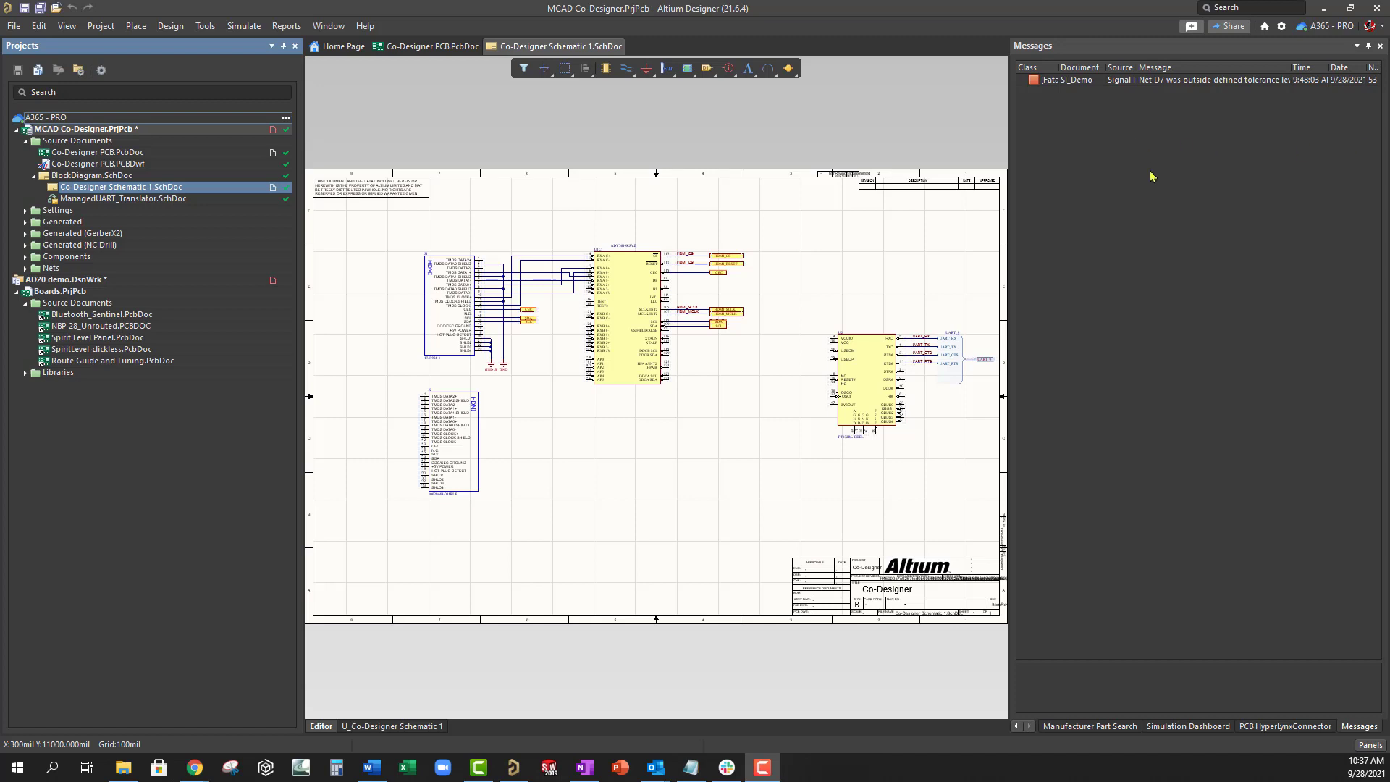
- Open the A365 - PRO workspace's member list in the web browser
right_click(138, 119)
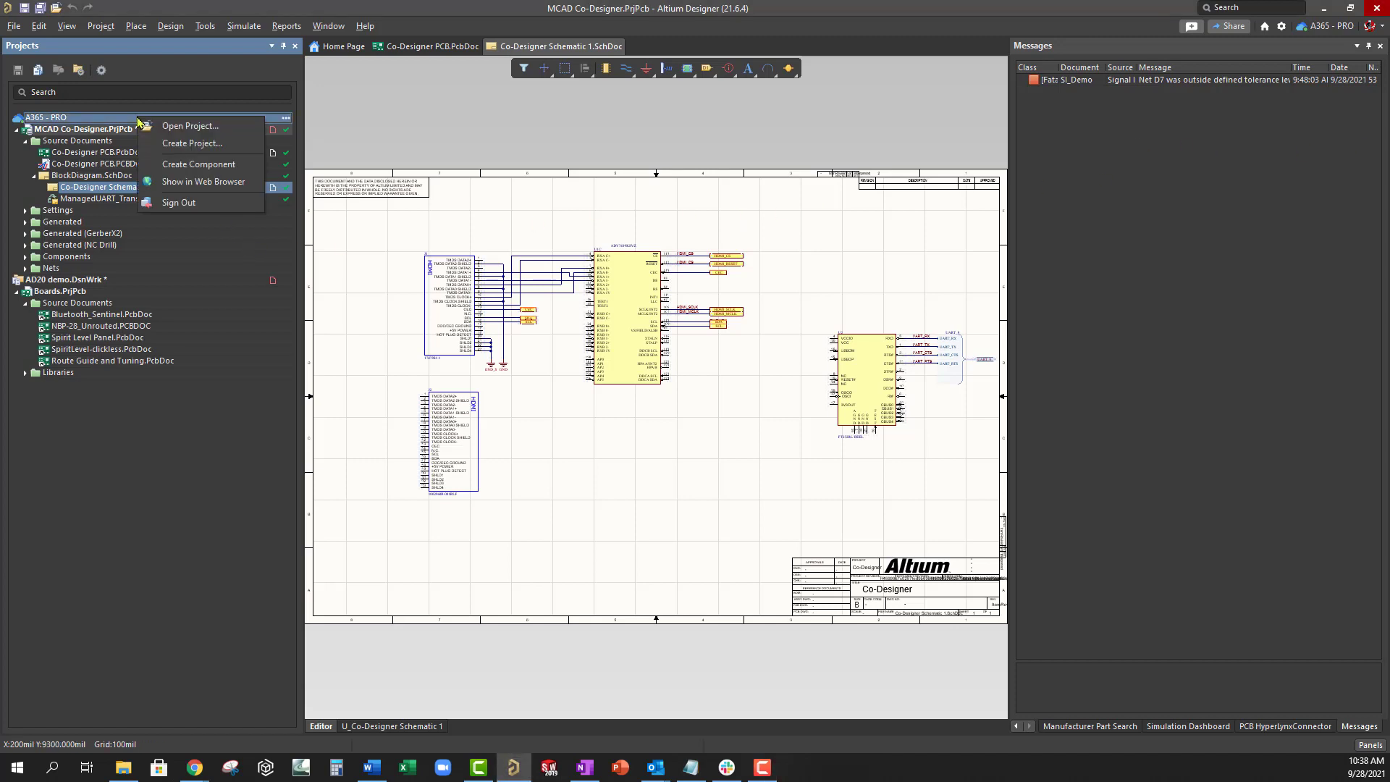
left_click(192, 181)
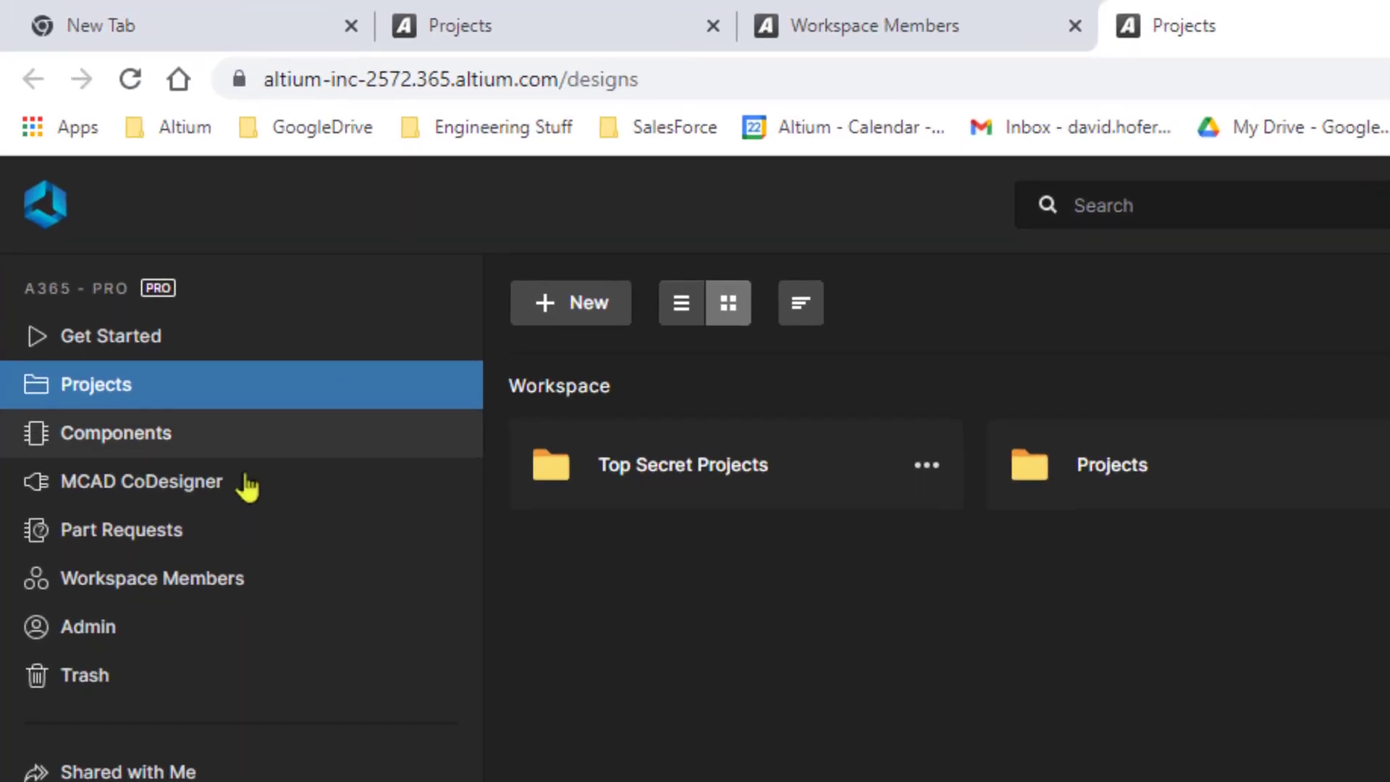
left_click(85, 277)
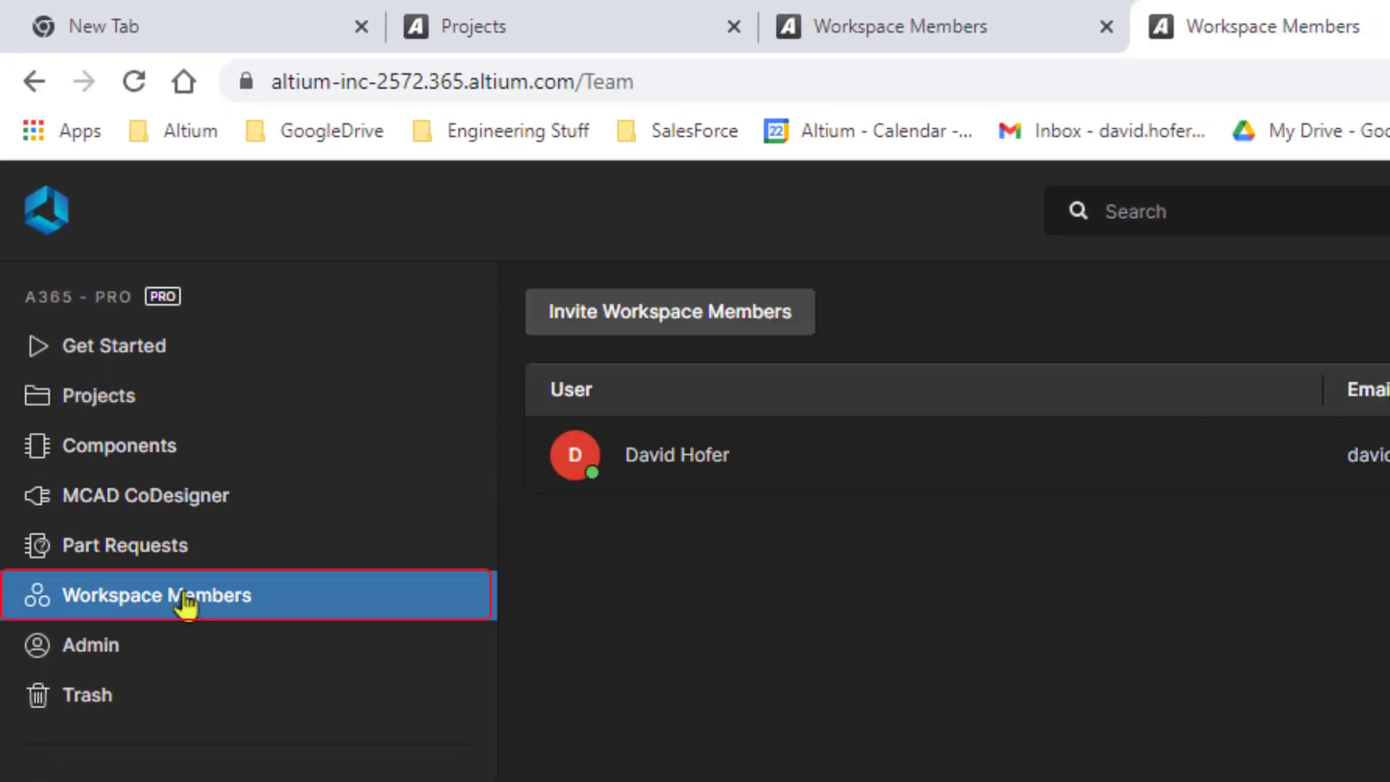
- Invite the pasted e-mail address with the Engineers role, confirming the outside-organization user
left_click(723, 318)
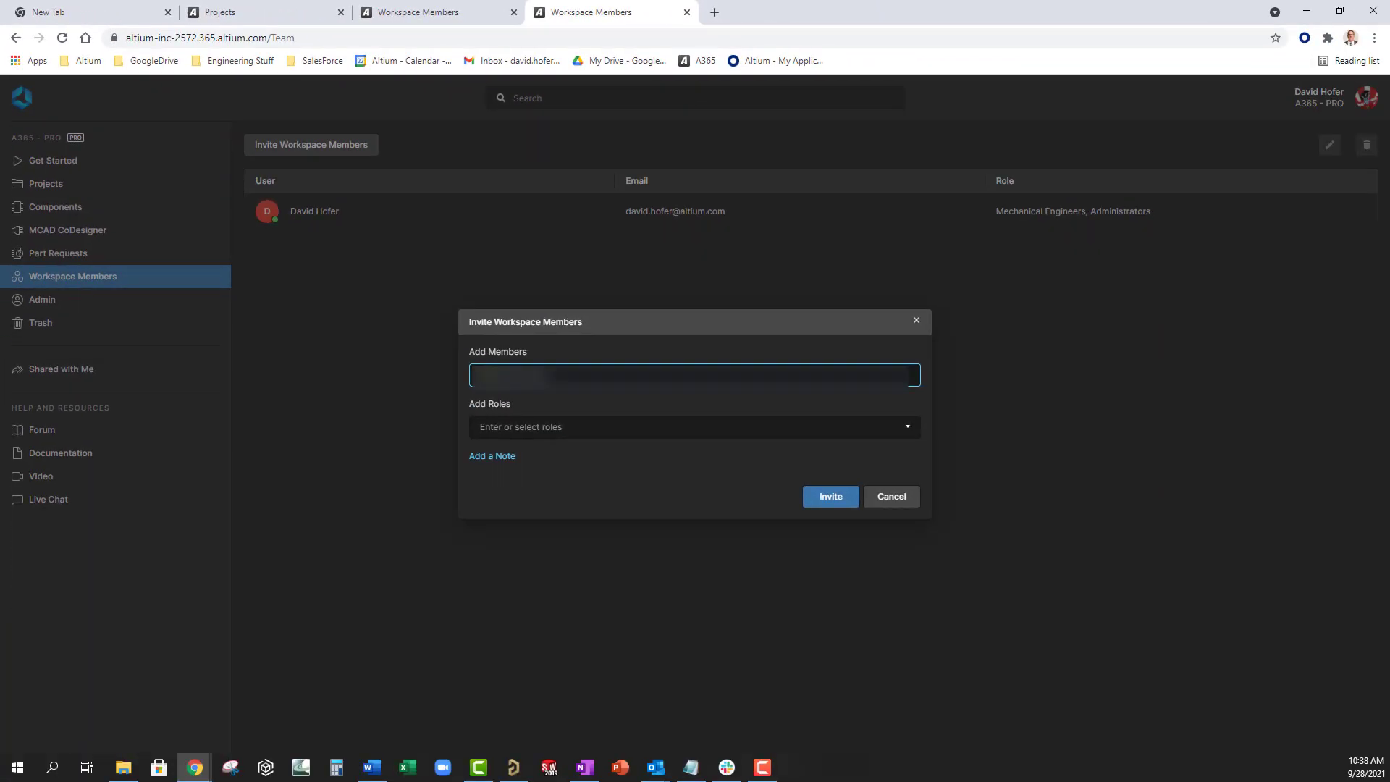
key("ctrl+v")
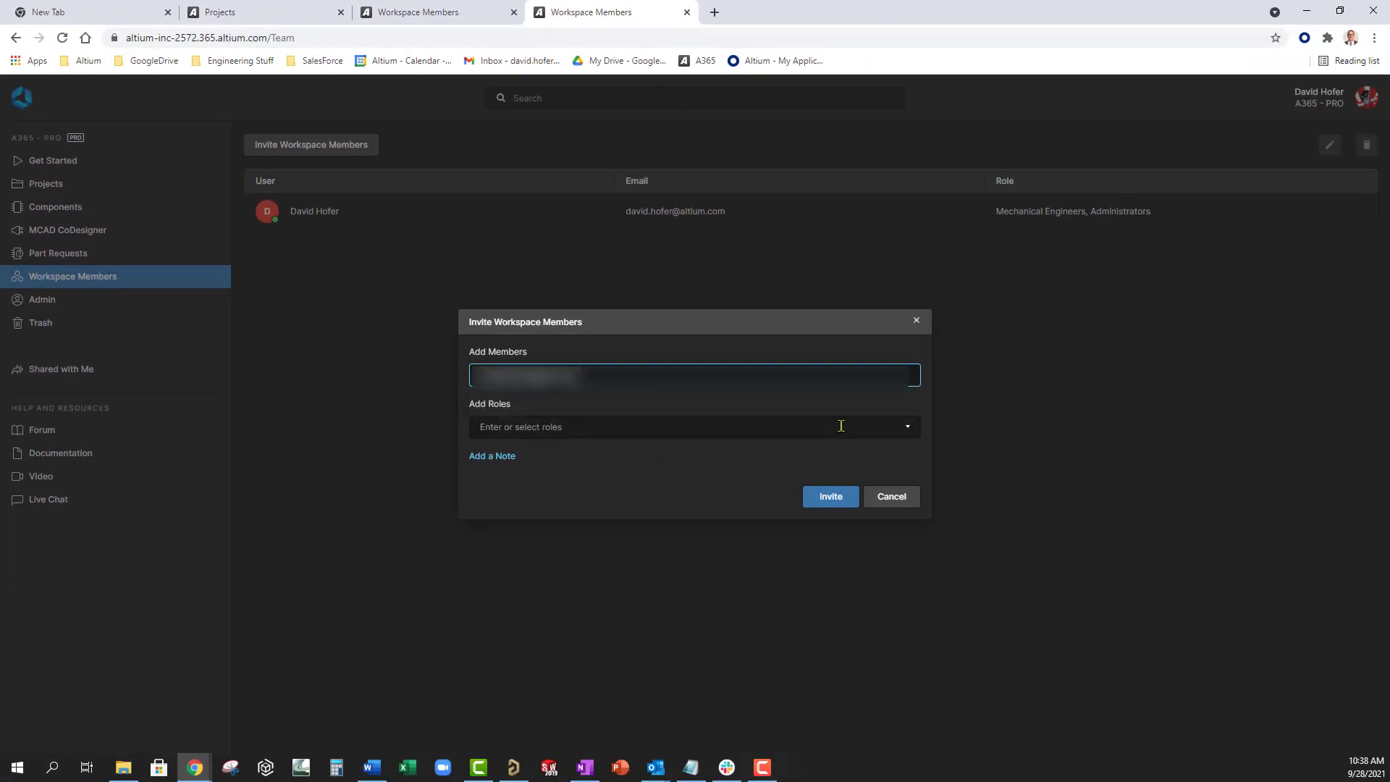
left_click(908, 428)
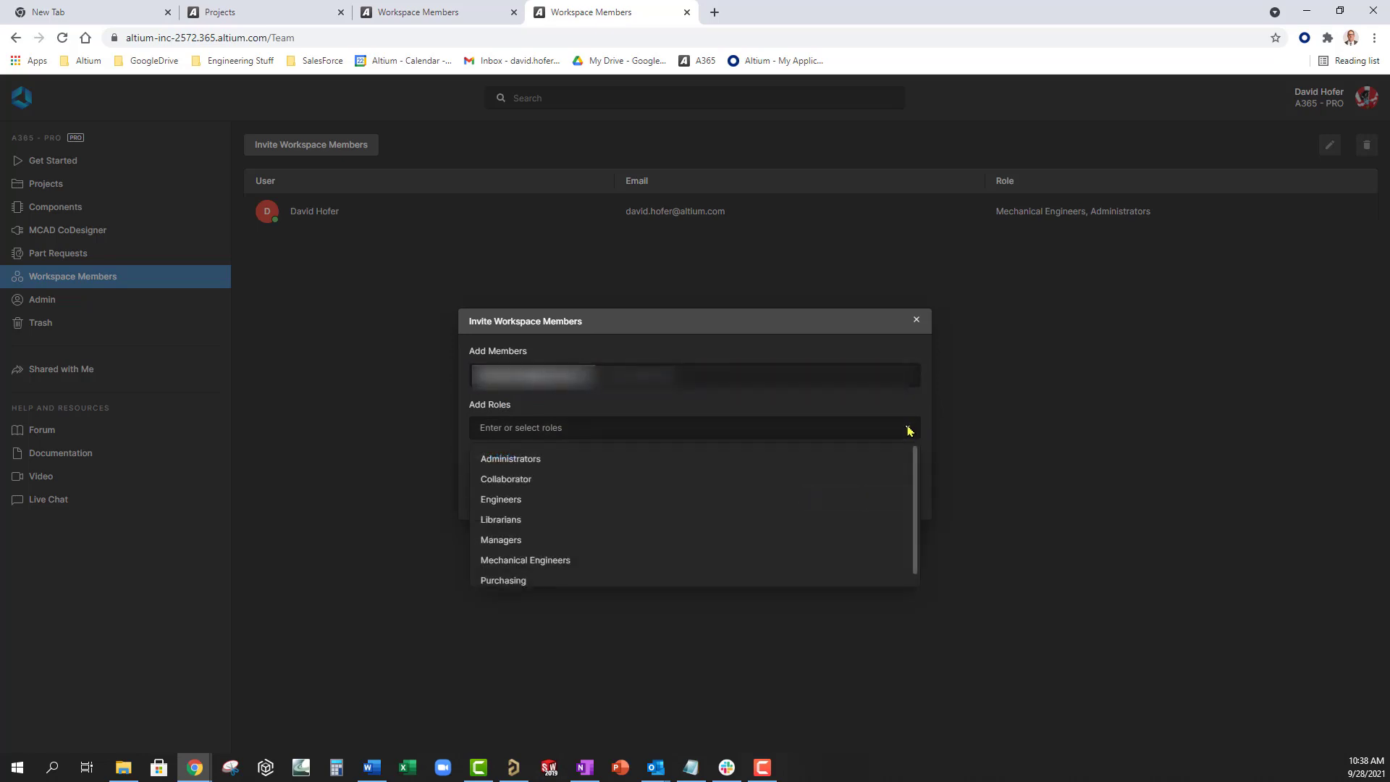
left_click(544, 504)
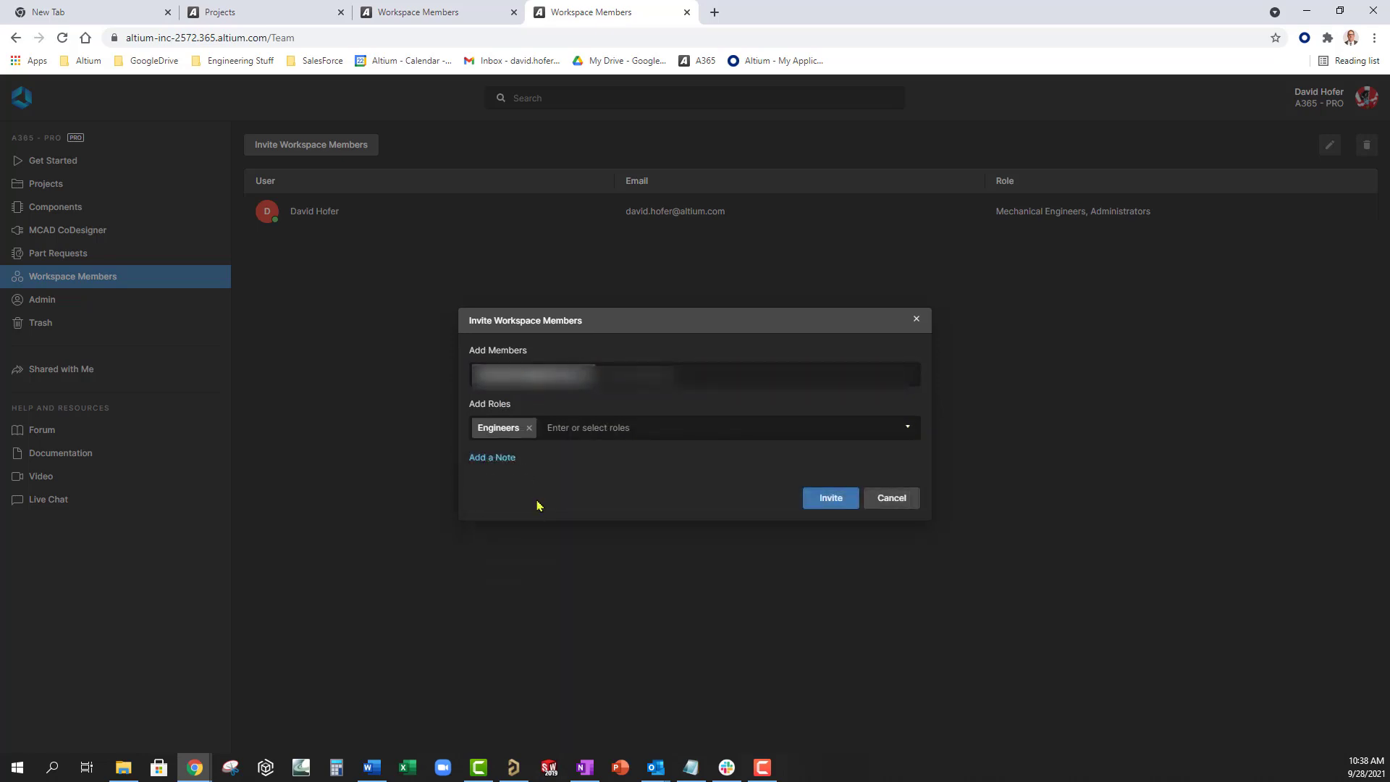
left_click(830, 499)
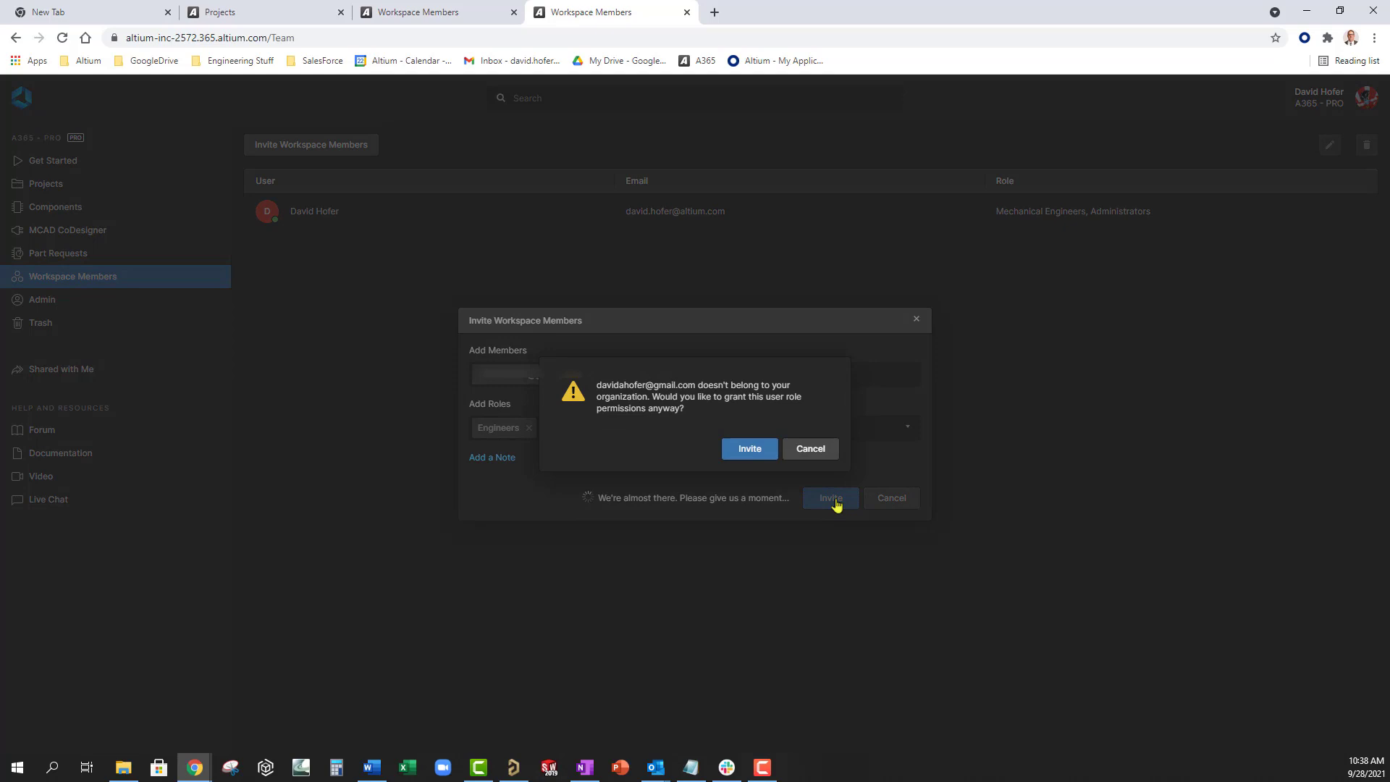
left_click(765, 454)
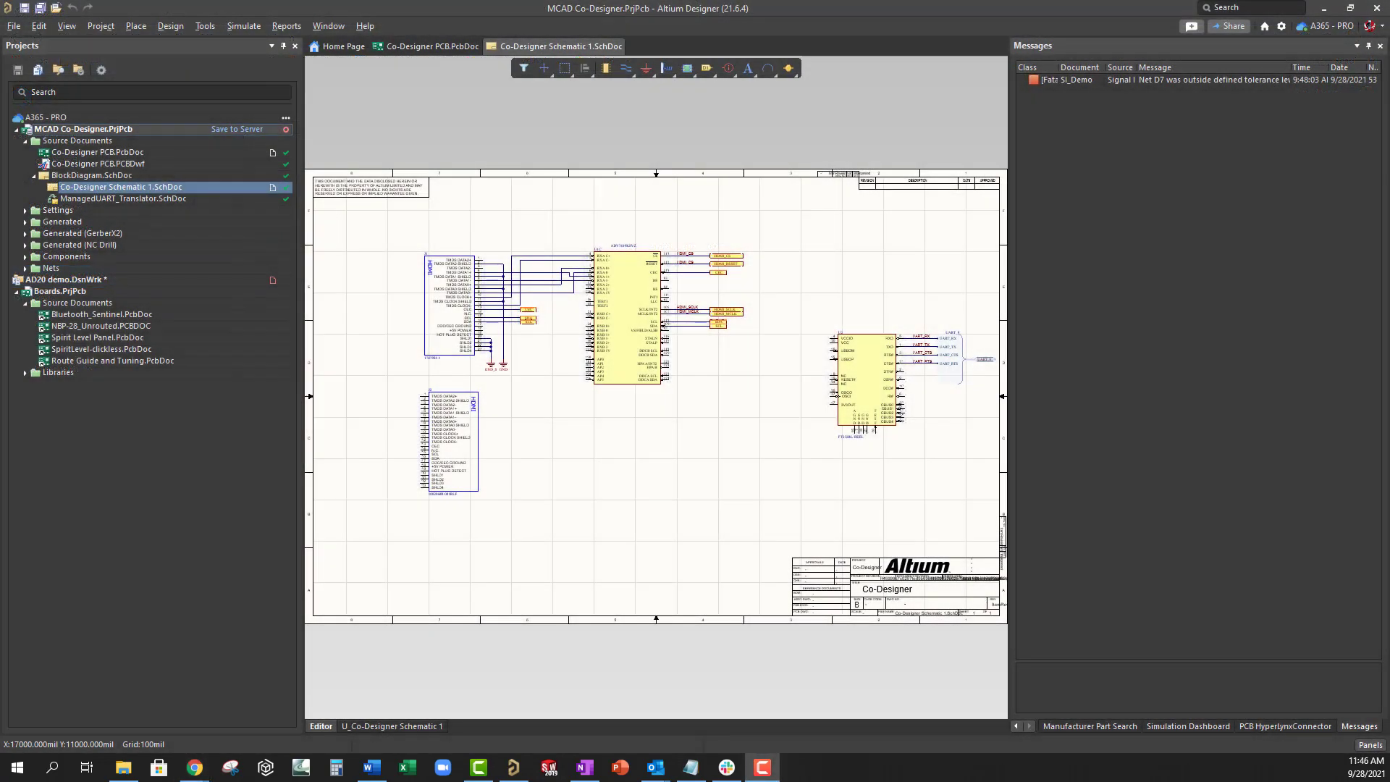
- Add the matching engineer as a recipient when sharing MCAD Co-Designer
left_click(1231, 26)
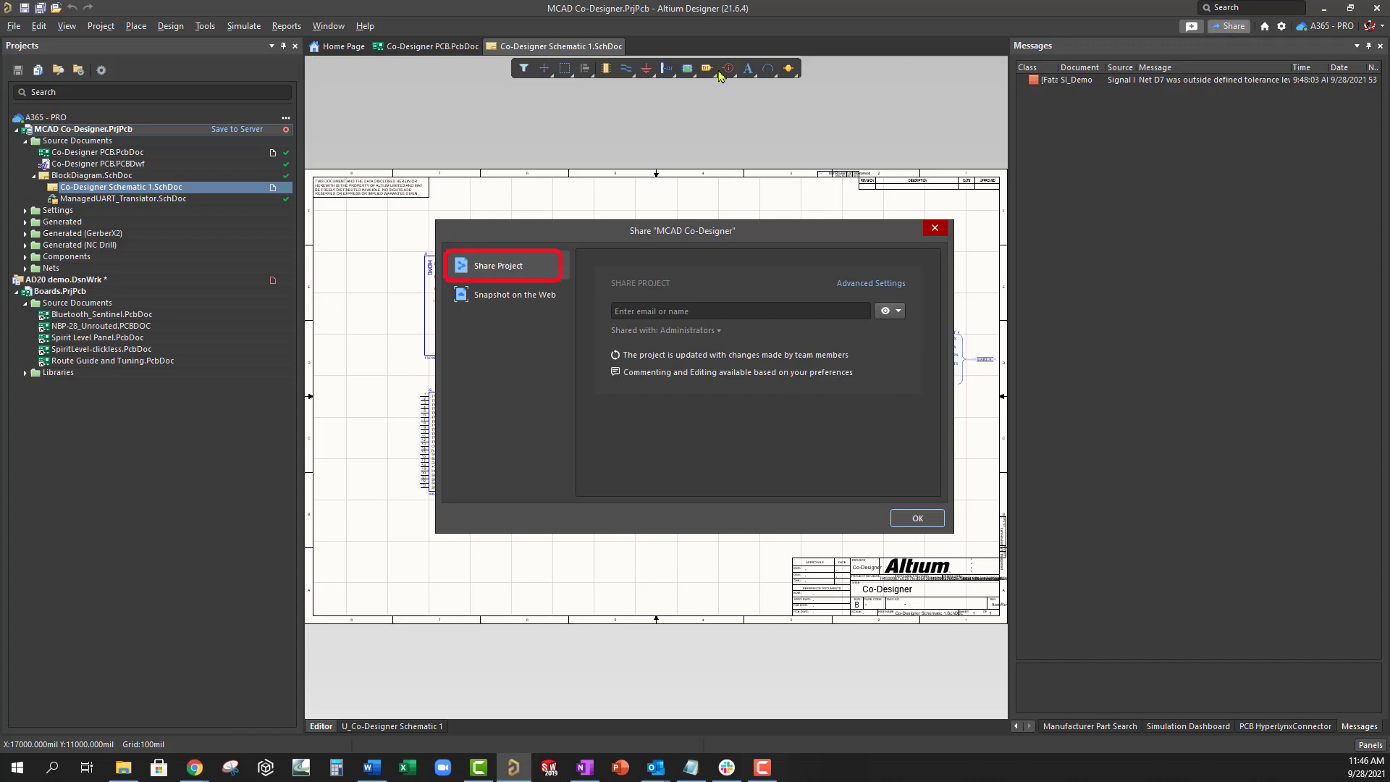
left_click(631, 313)
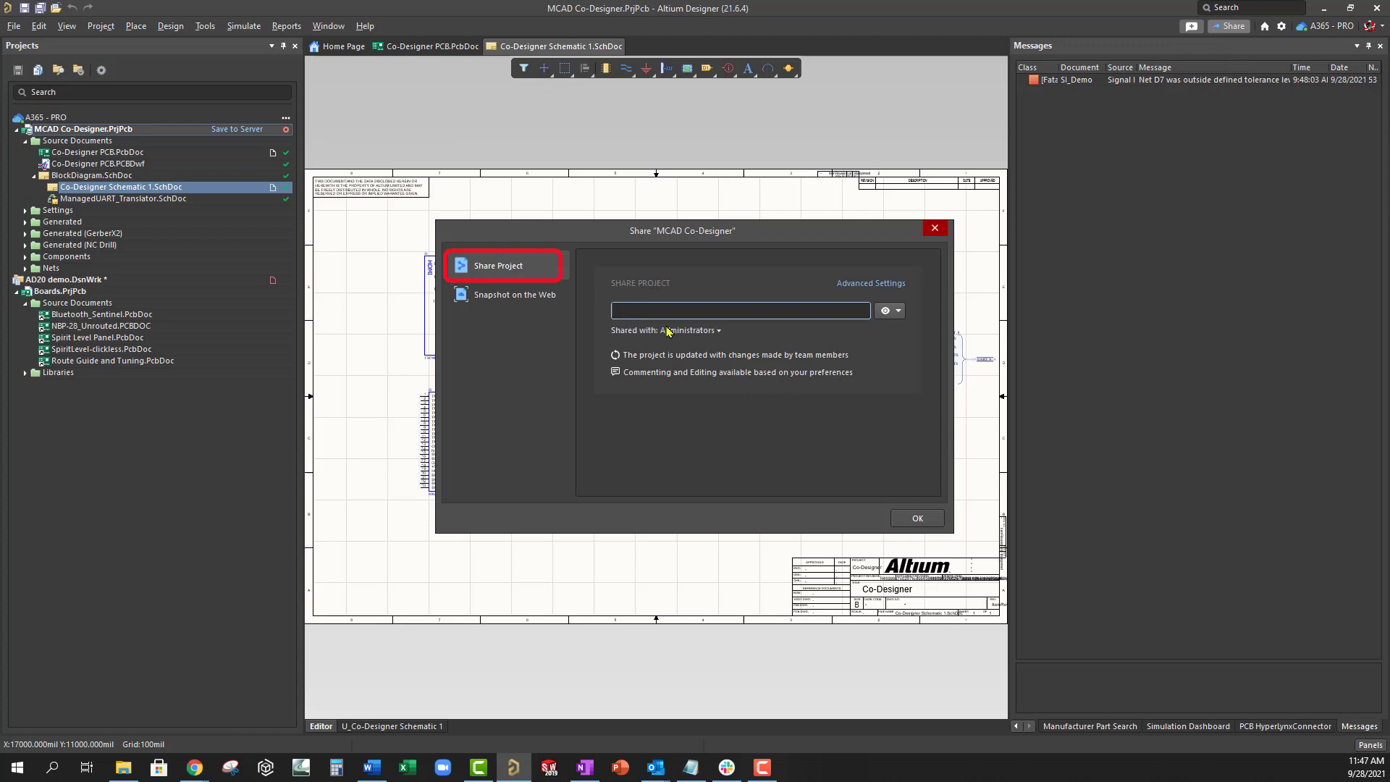
type("joe")
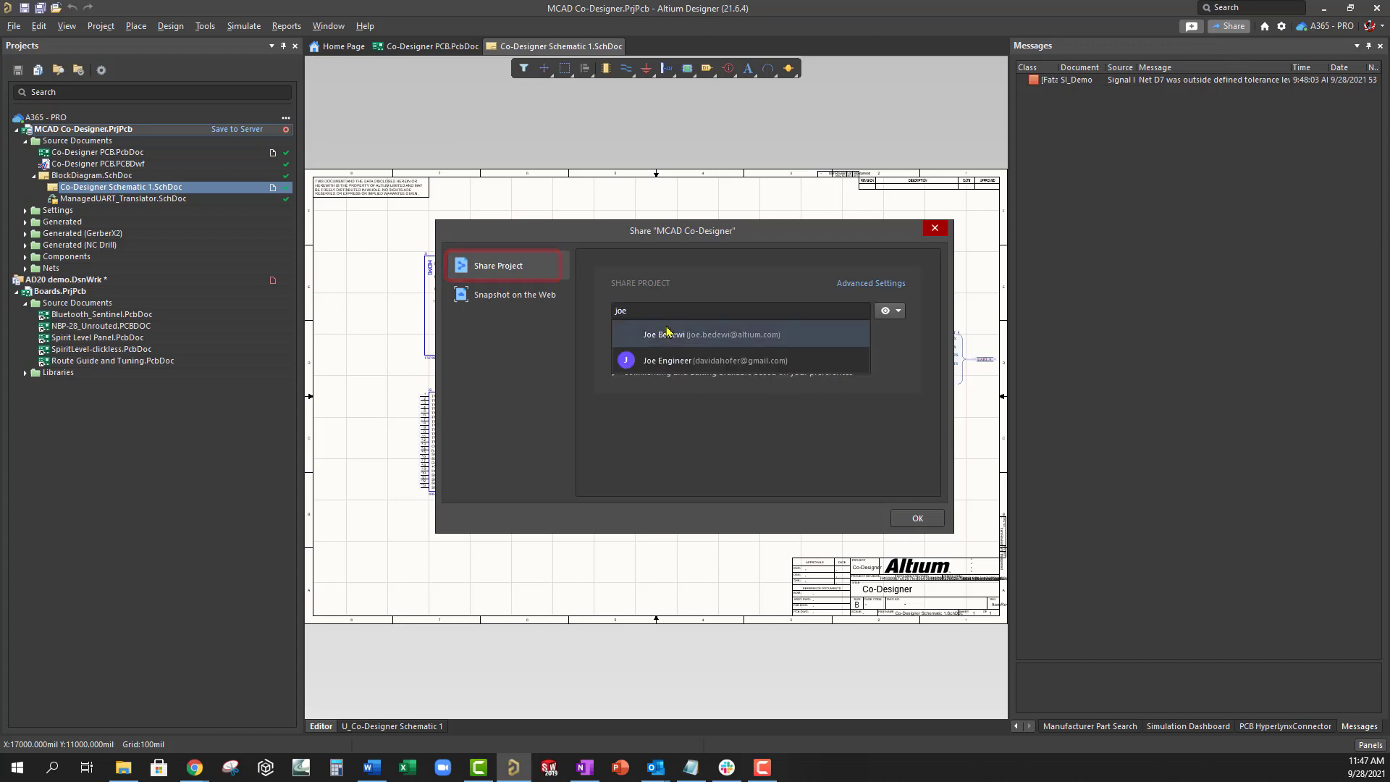
left_click(674, 361)
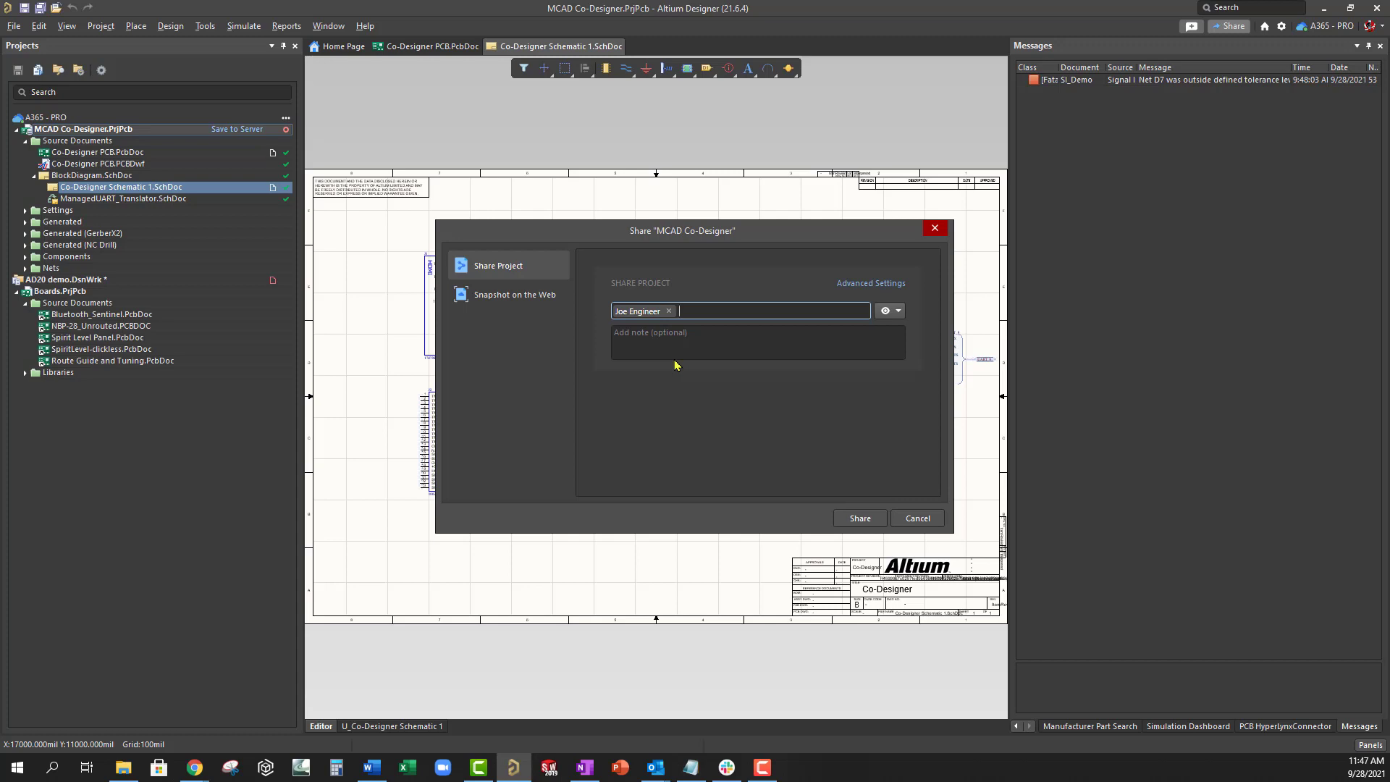
- Keep the recipient at Can View and leave Advanced Settings unchanged
left_click(895, 318)
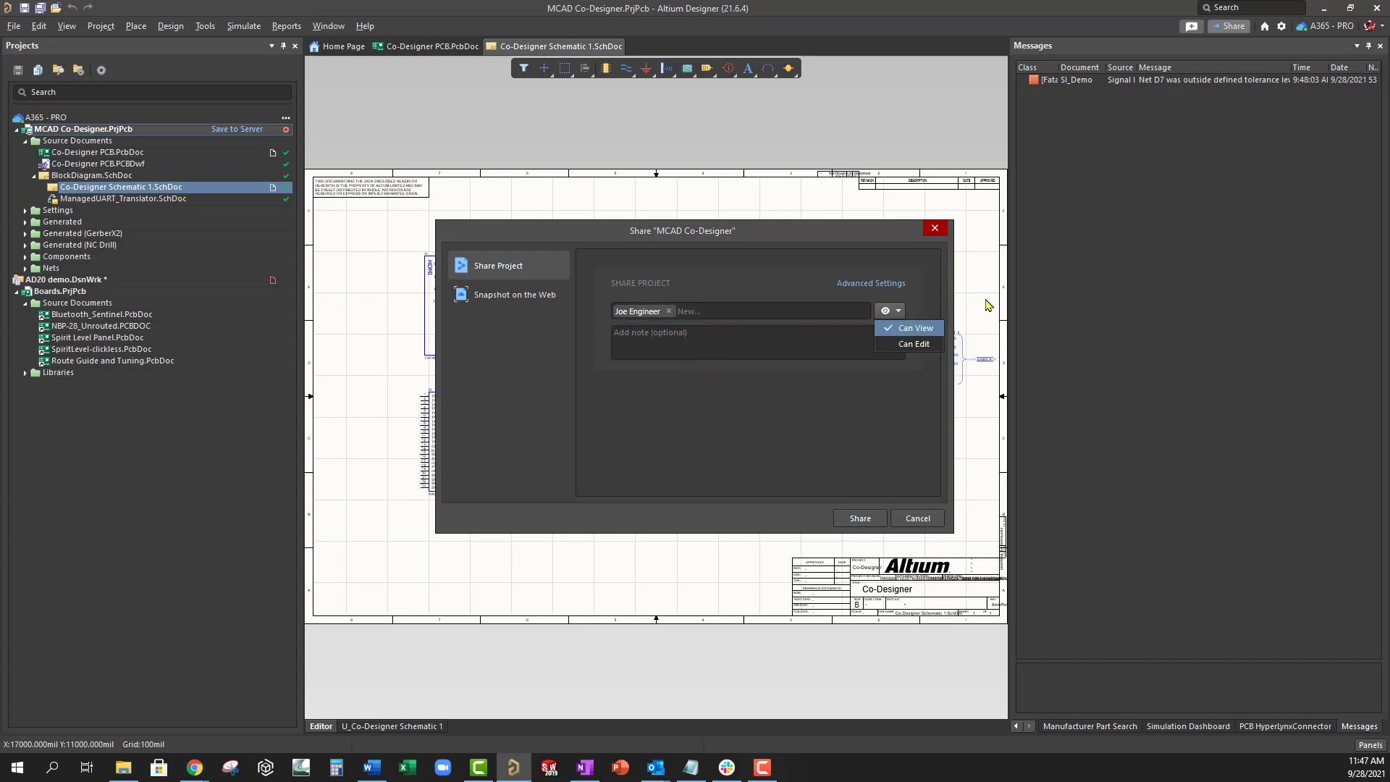
left_click(866, 287)
left_click(866, 287)
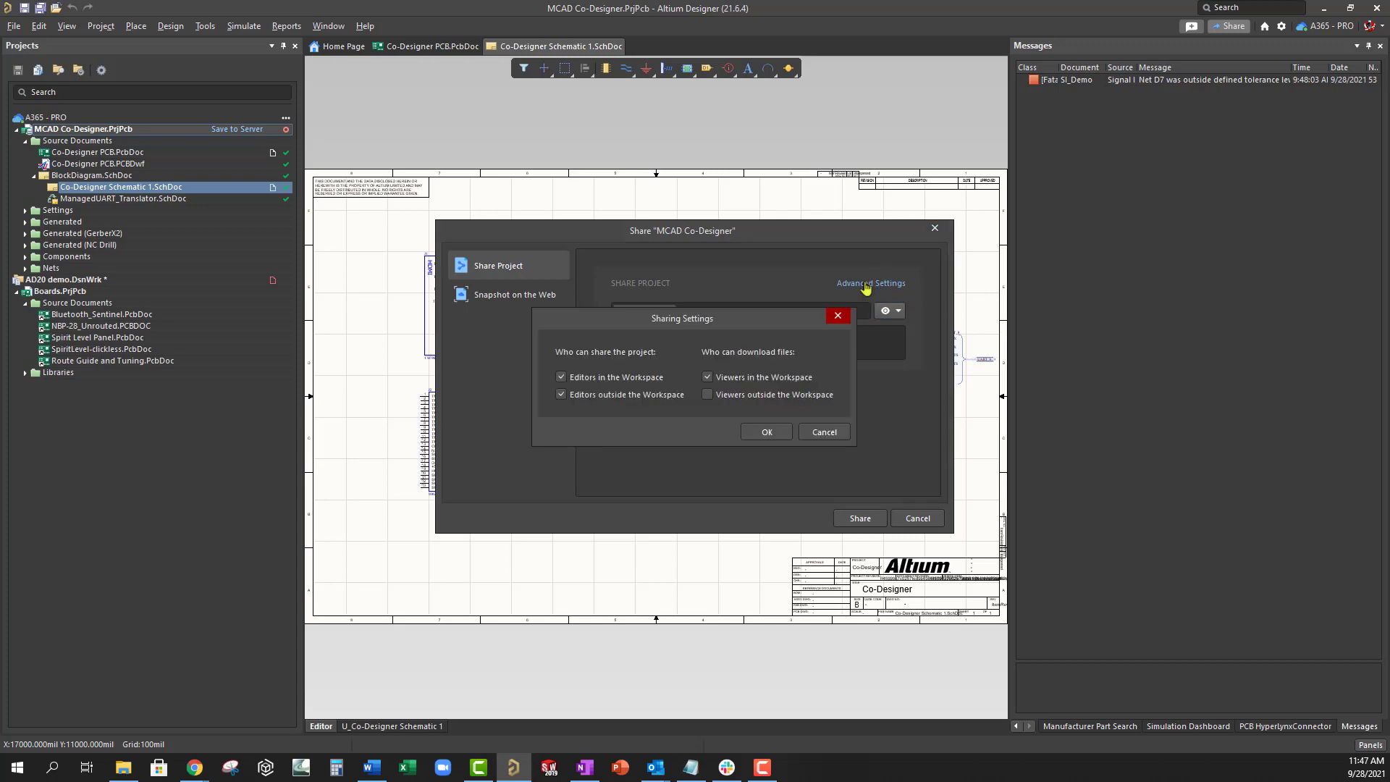
left_click(827, 435)
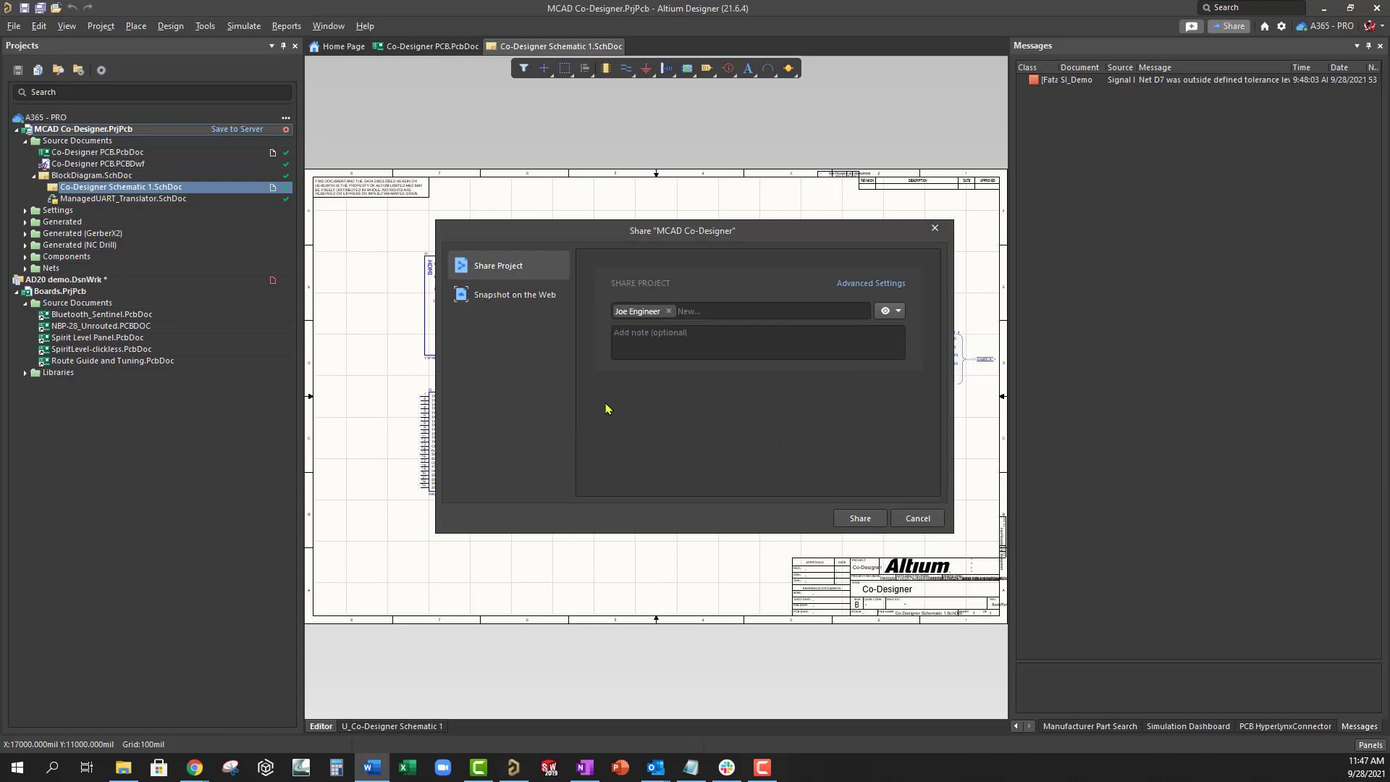
- Replace the earlier recipient with the engineer's pasted e-mail address
left_click(669, 312)
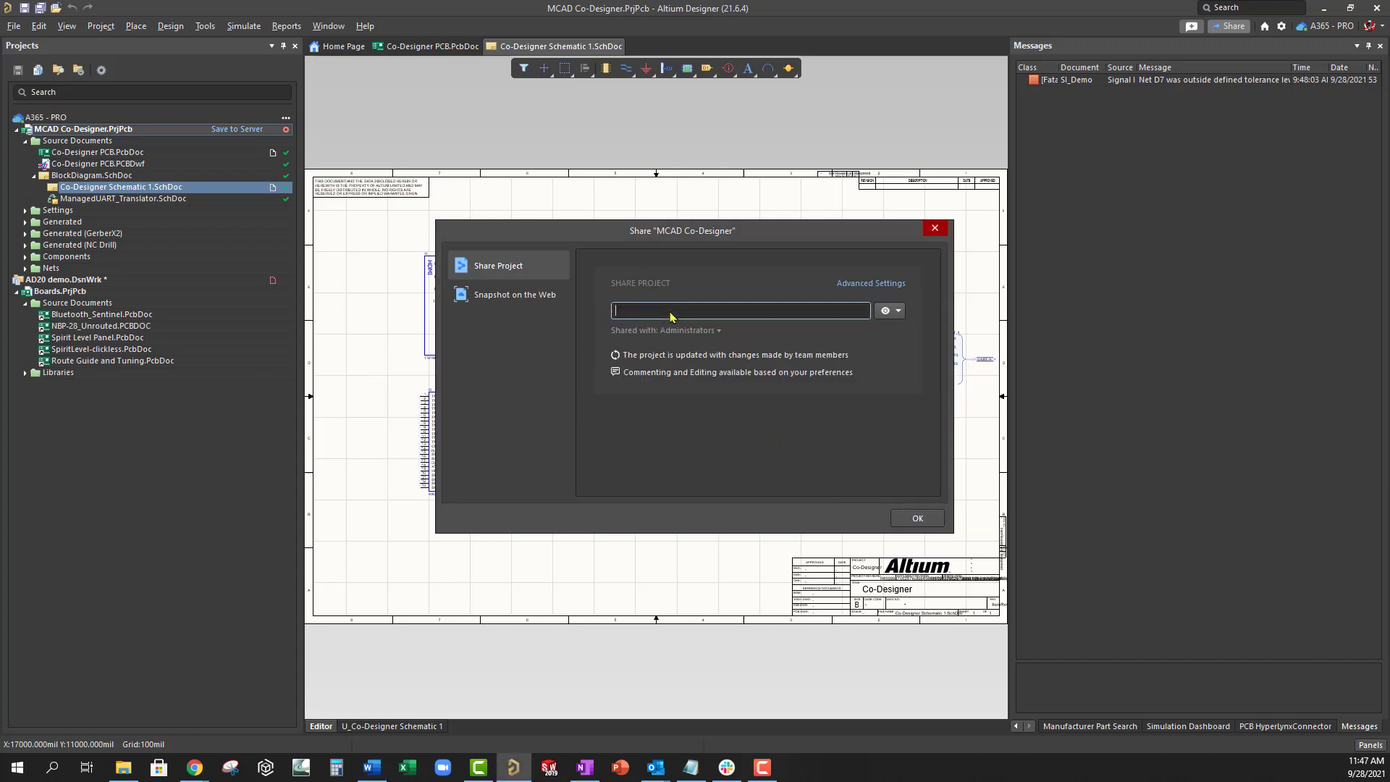
key("ctrl+v")
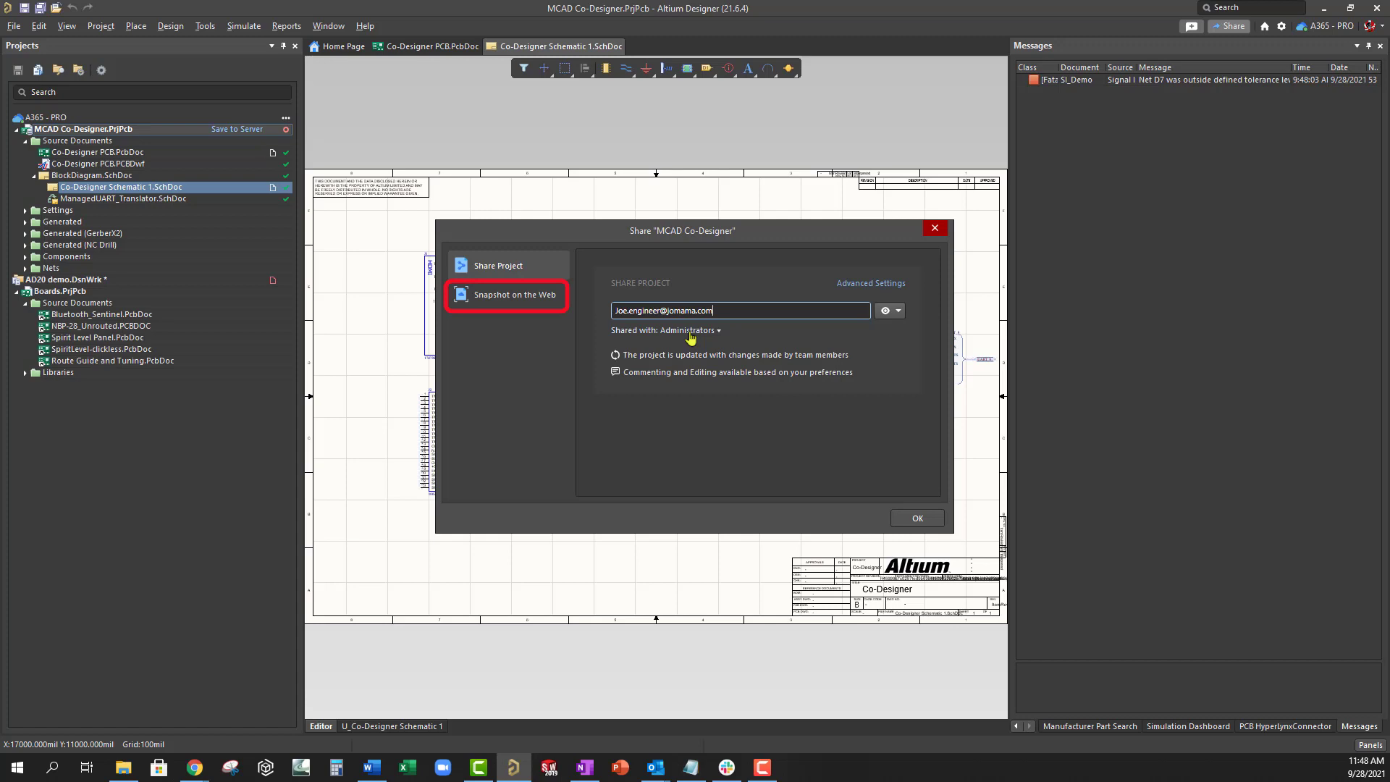
- Switch to Snapshot on the Web and generate a 48-hour share link
left_click(530, 299)
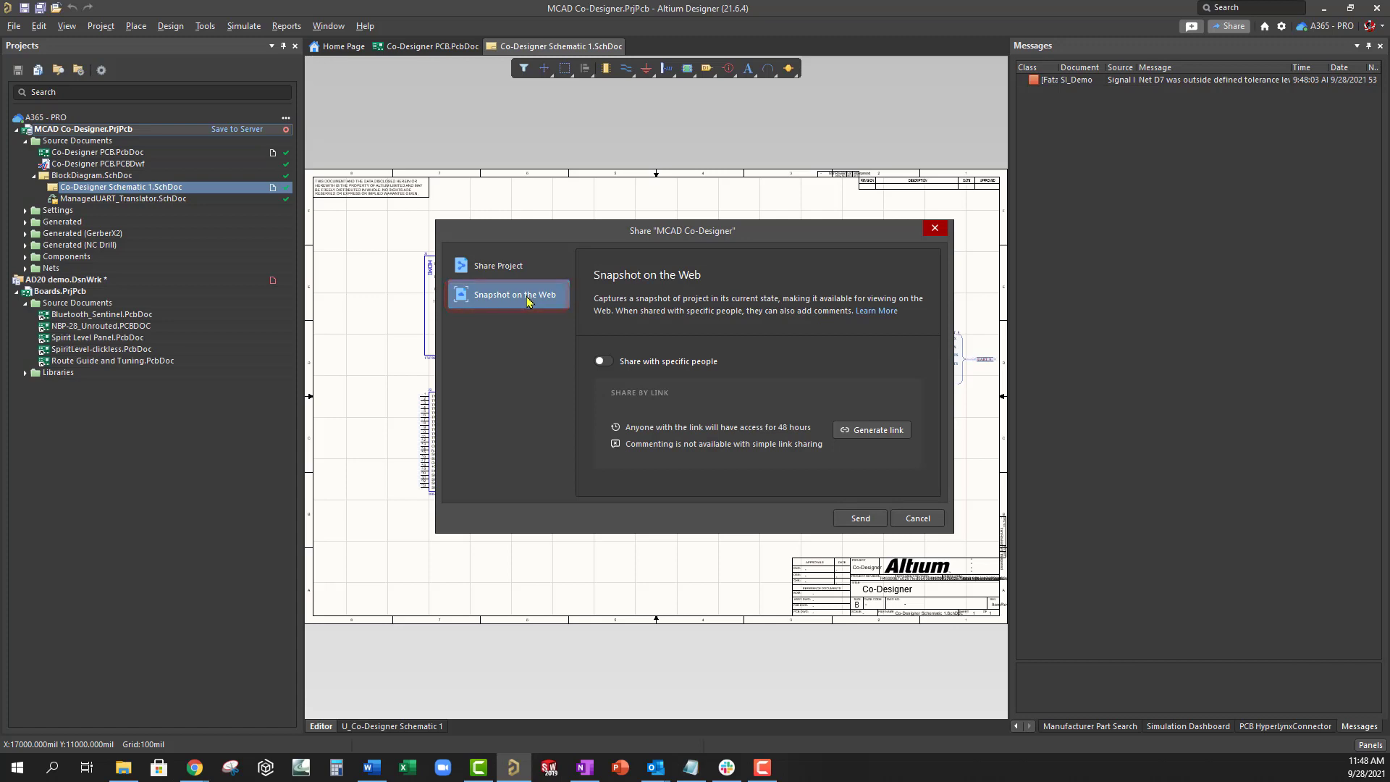
left_click(874, 434)
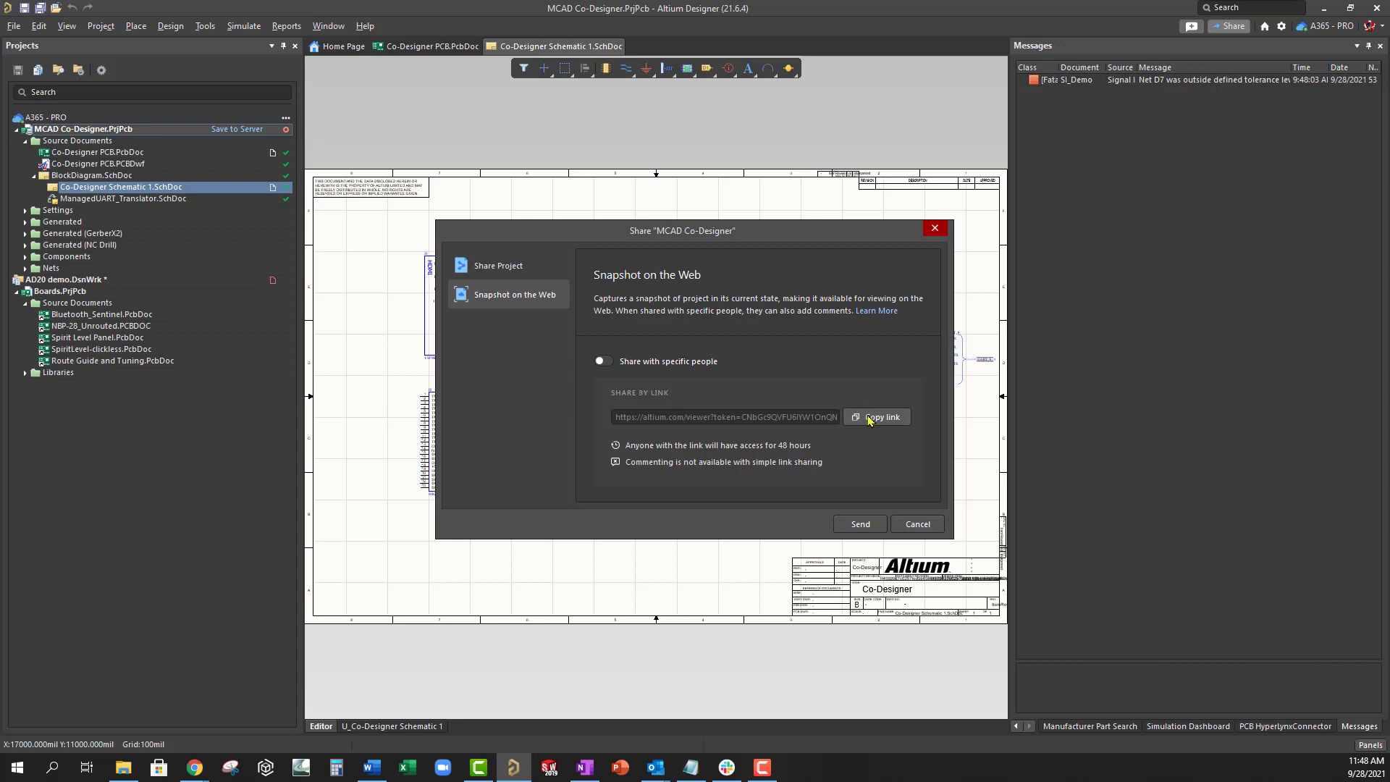
- Restrict the snapshot to specific people and add the engineer's pasted e-mail
left_click(603, 362)
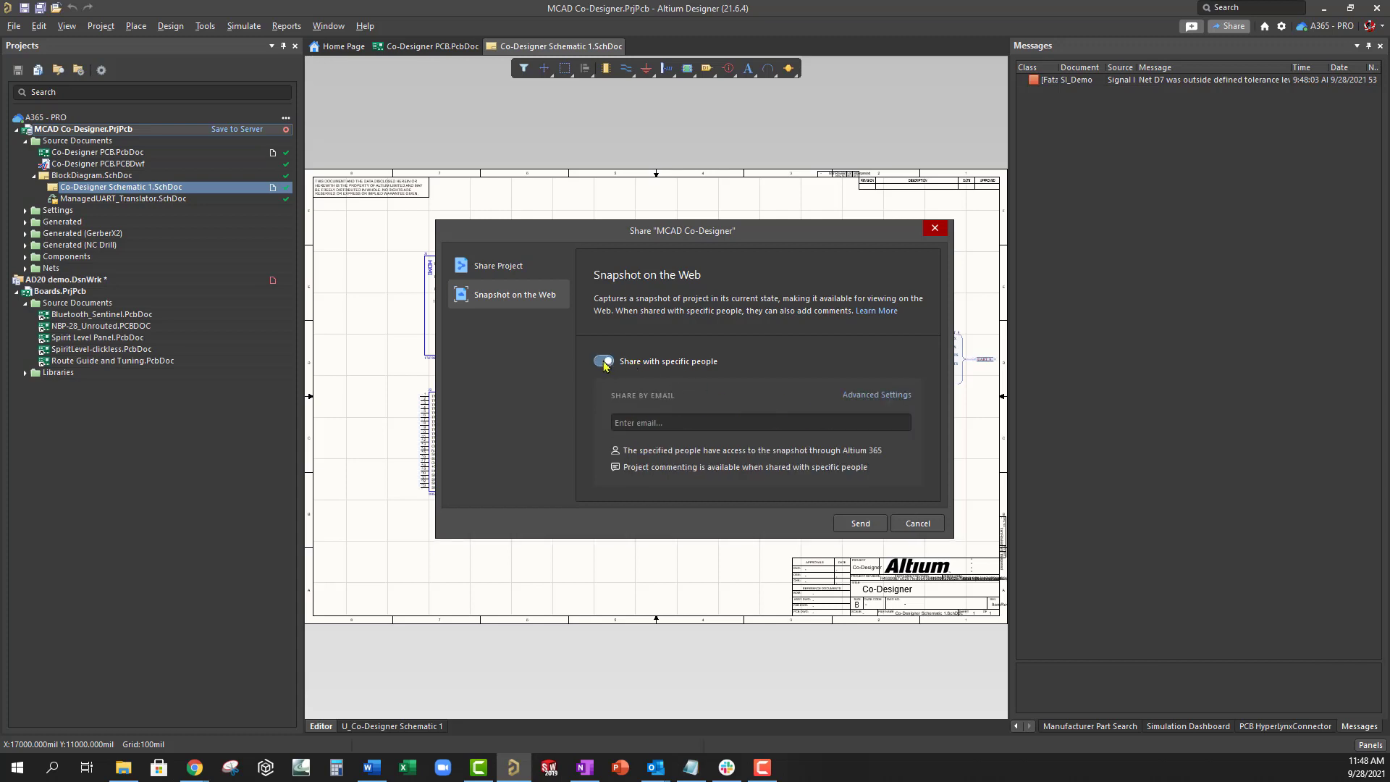
left_click(630, 425)
key("ctrl+v")
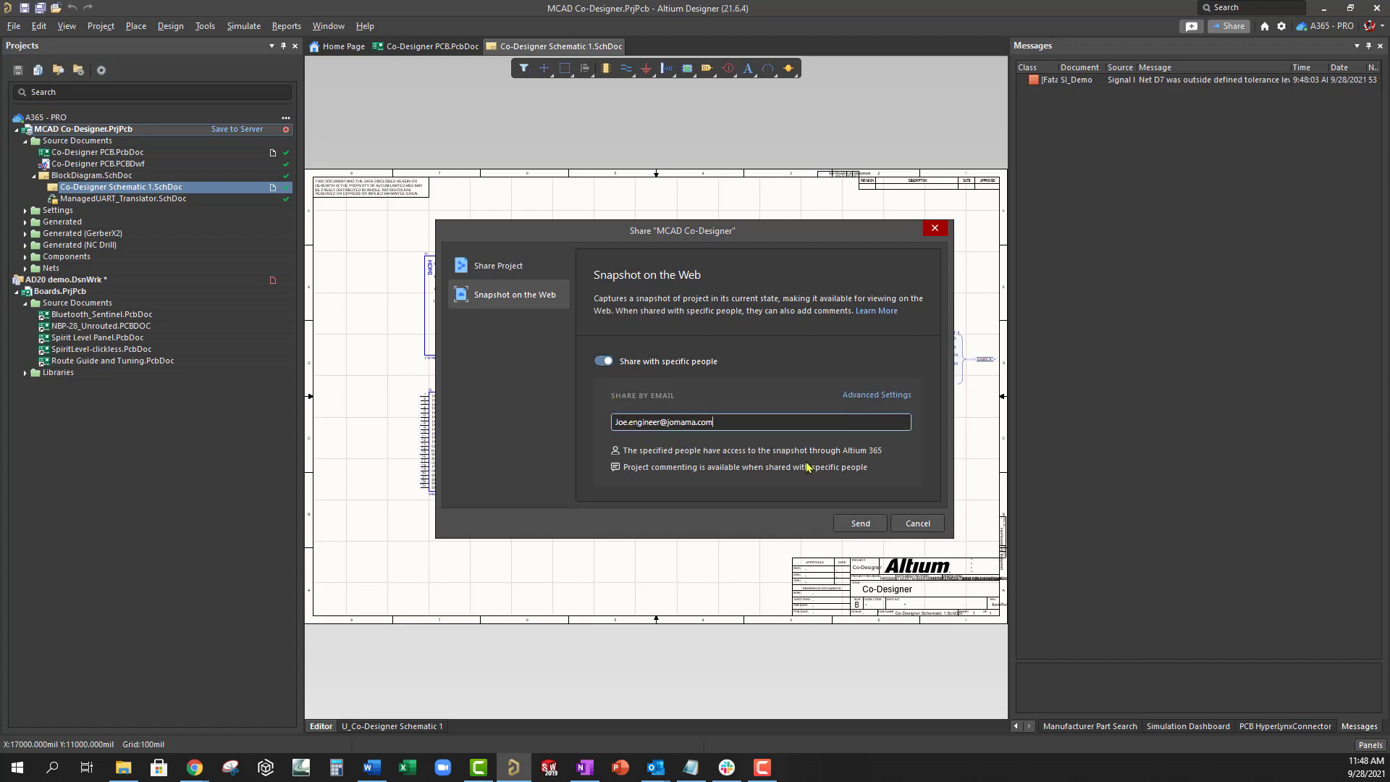
key("Return")
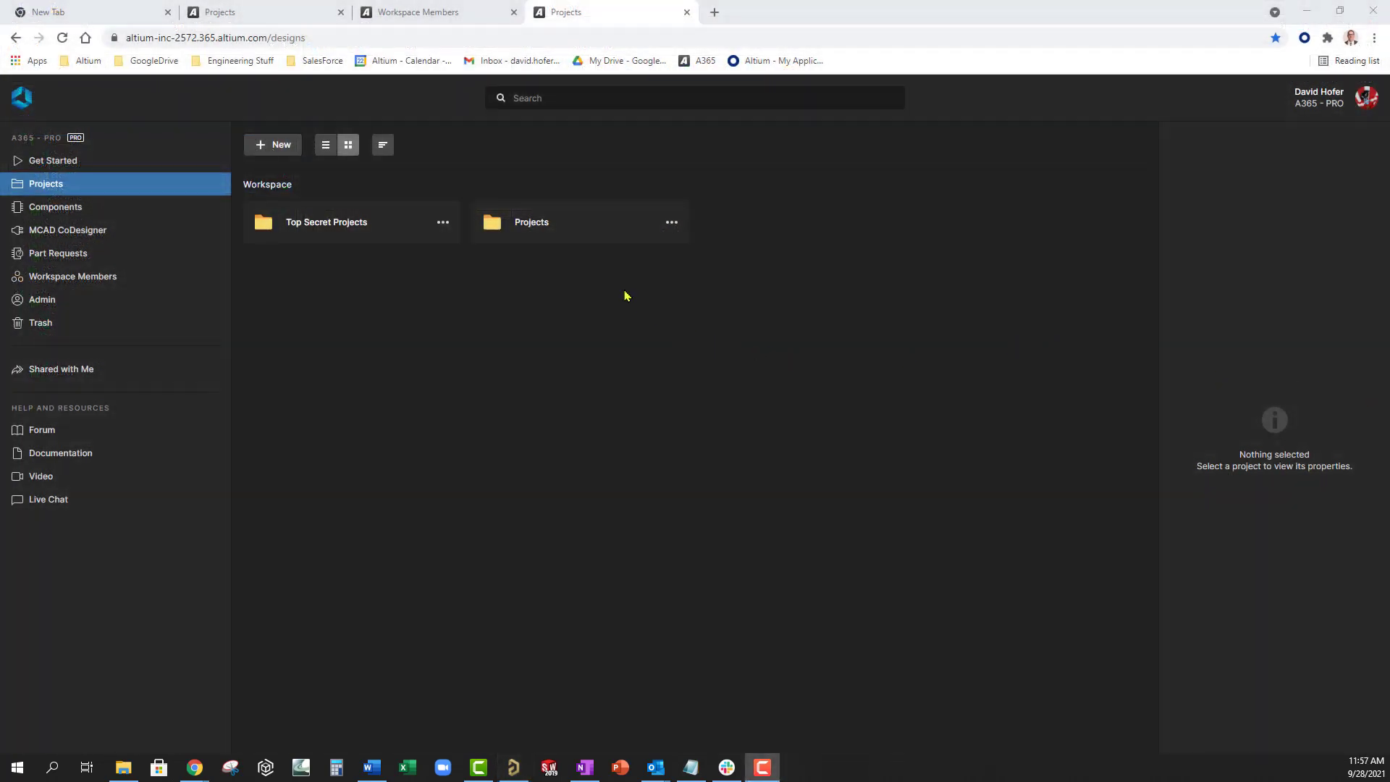
- Open the Kame_FMU project from the Projects folder in a new browser tab
left_click(542, 226)
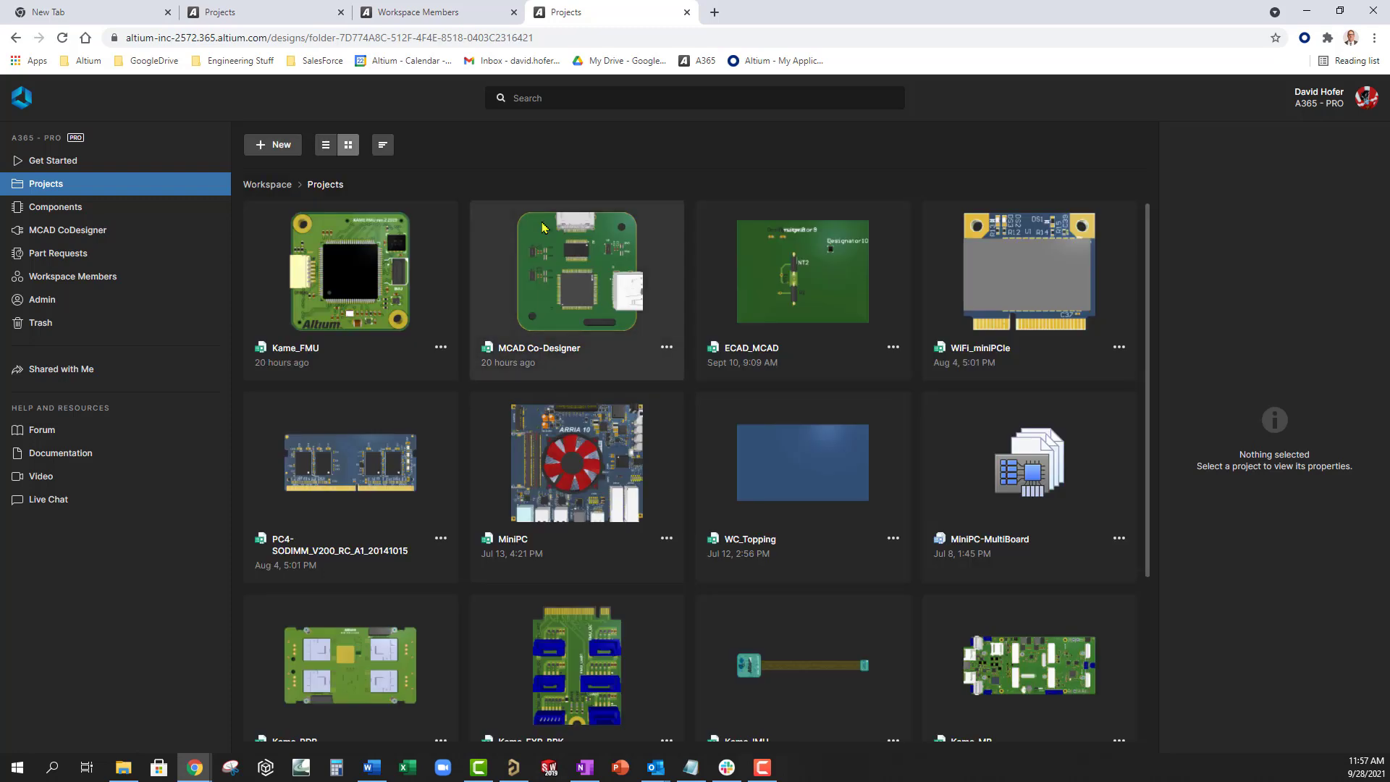
left_click(441, 349)
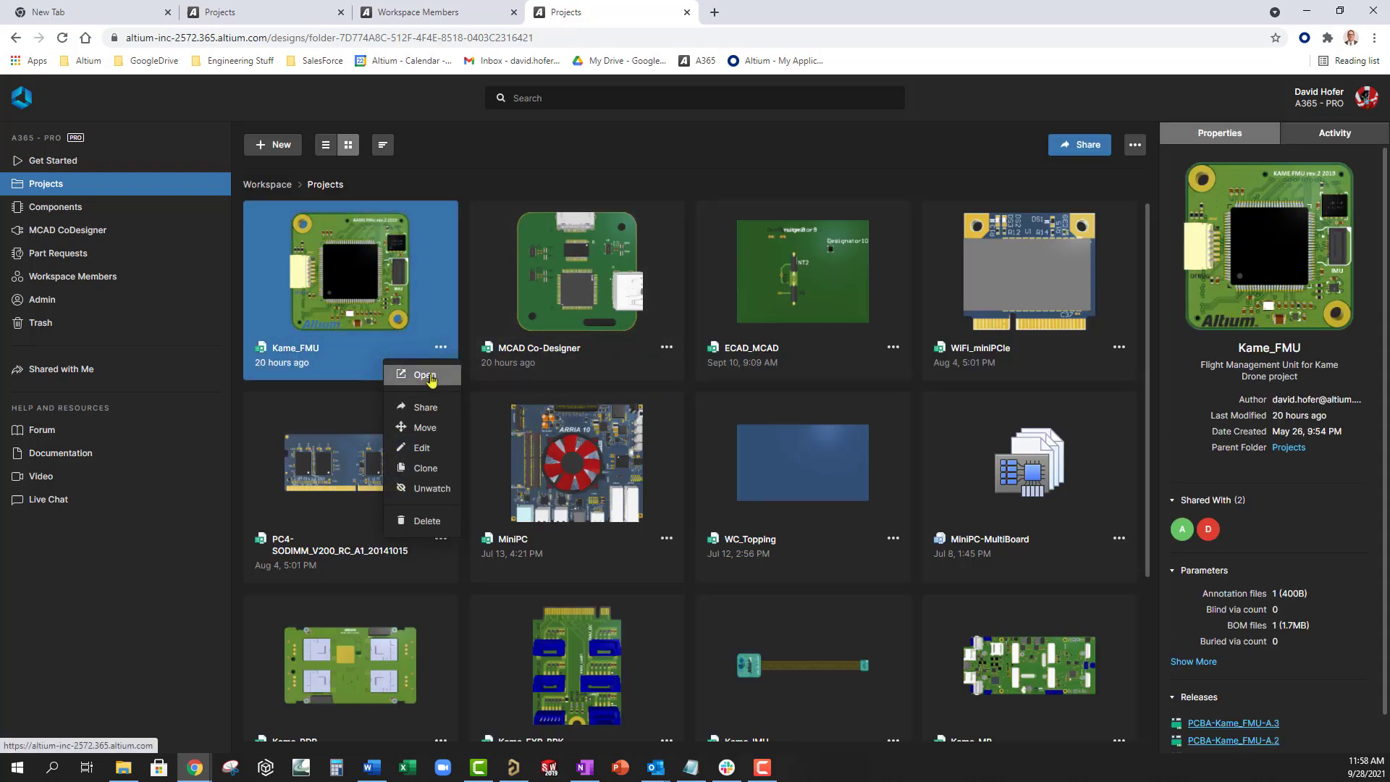
left_click(425, 375)
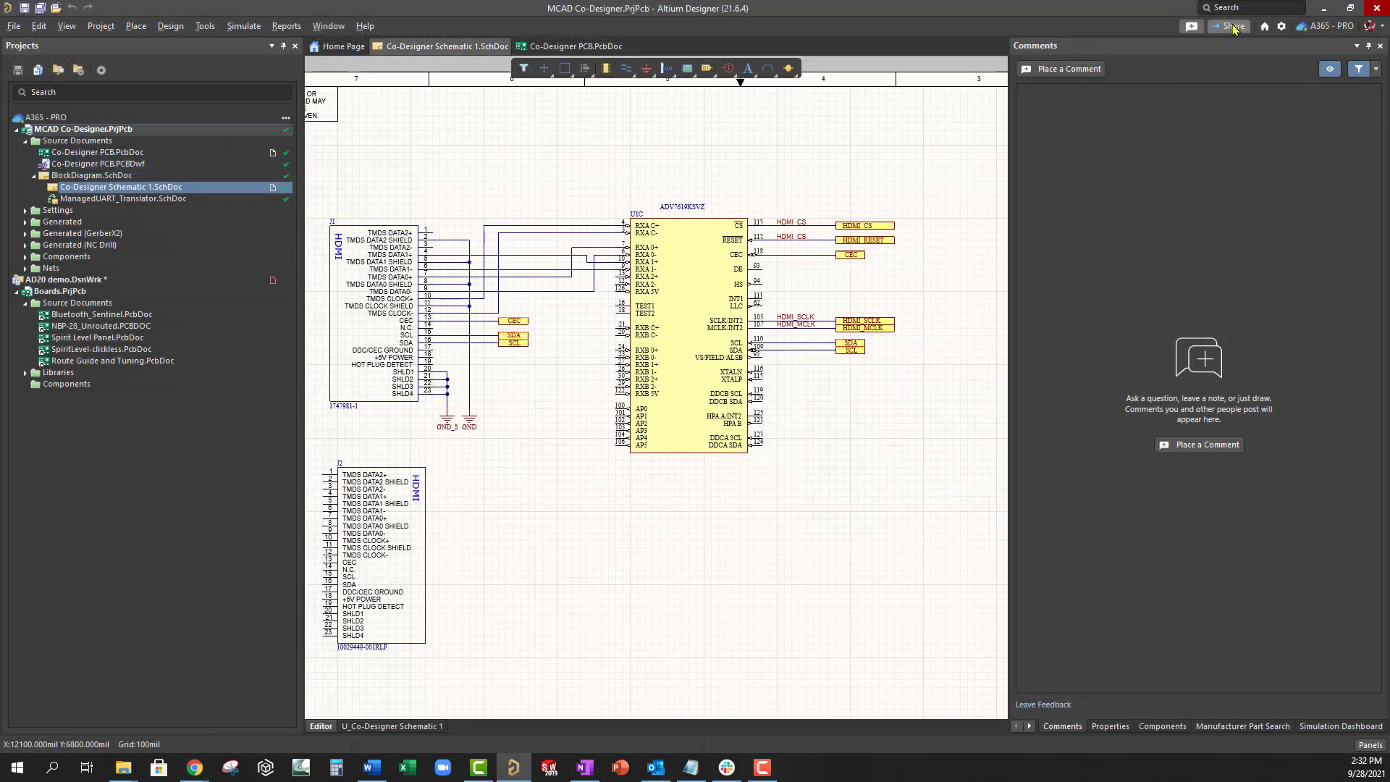
- Share MCAD Co-Designer with the teammate, adding a message asking them to review the design
left_click(1233, 27)
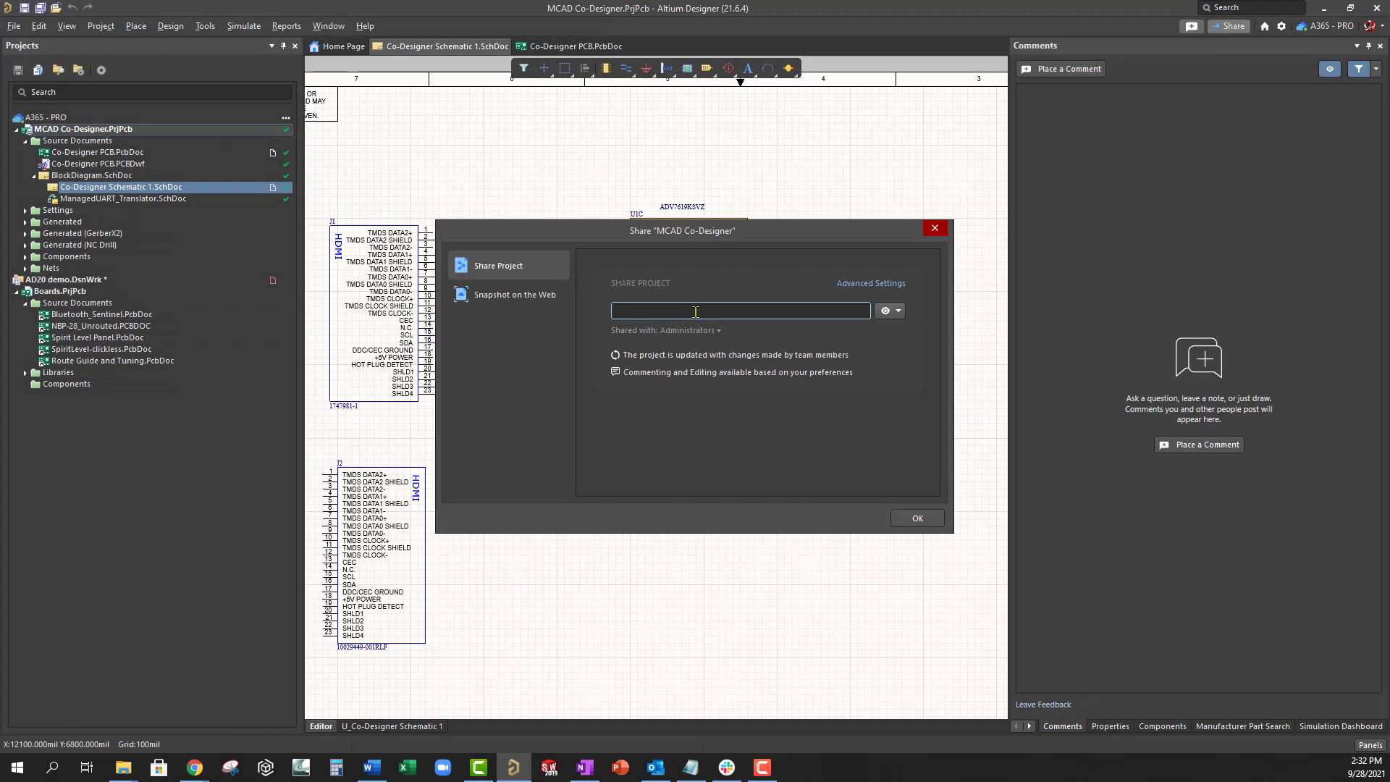
type("joe")
left_click(728, 359)
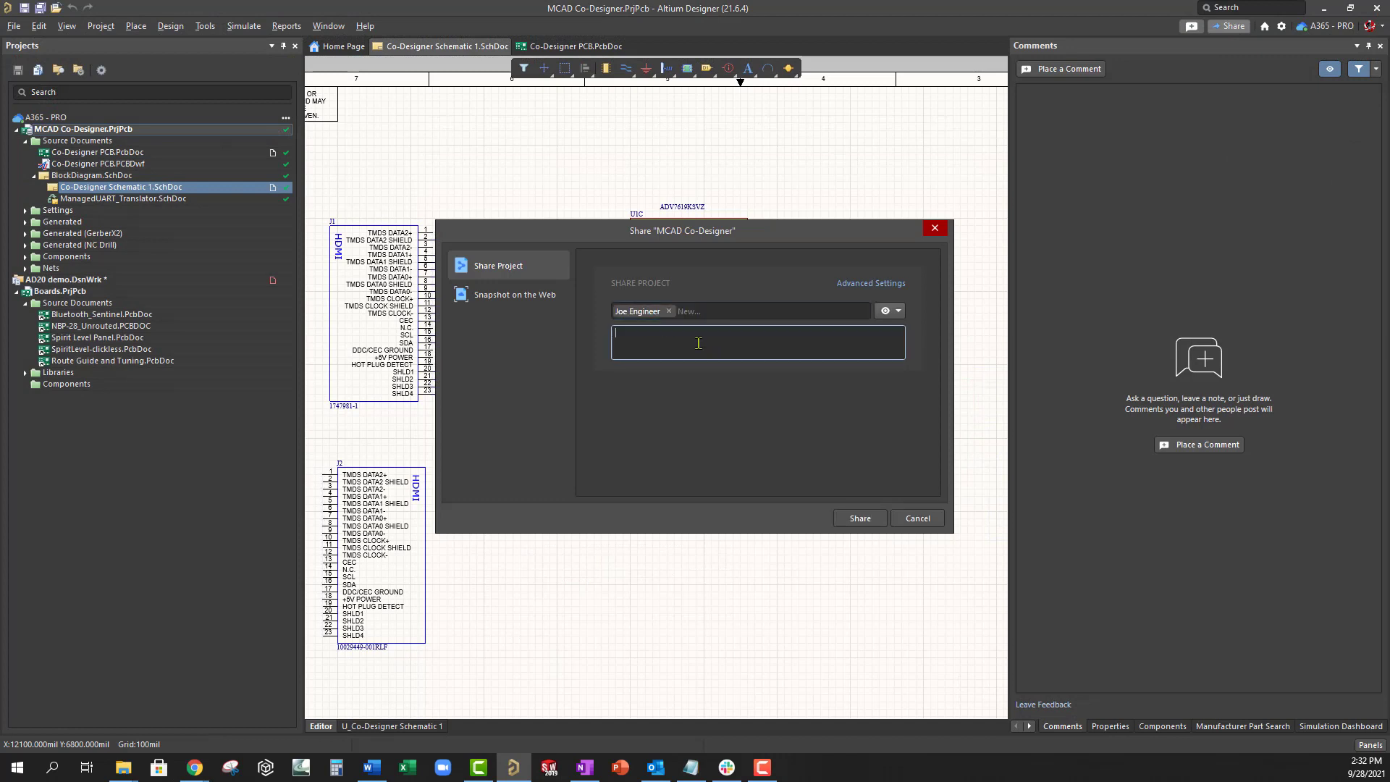
type("Hey Joe, please review the design.")
left_click(866, 520)
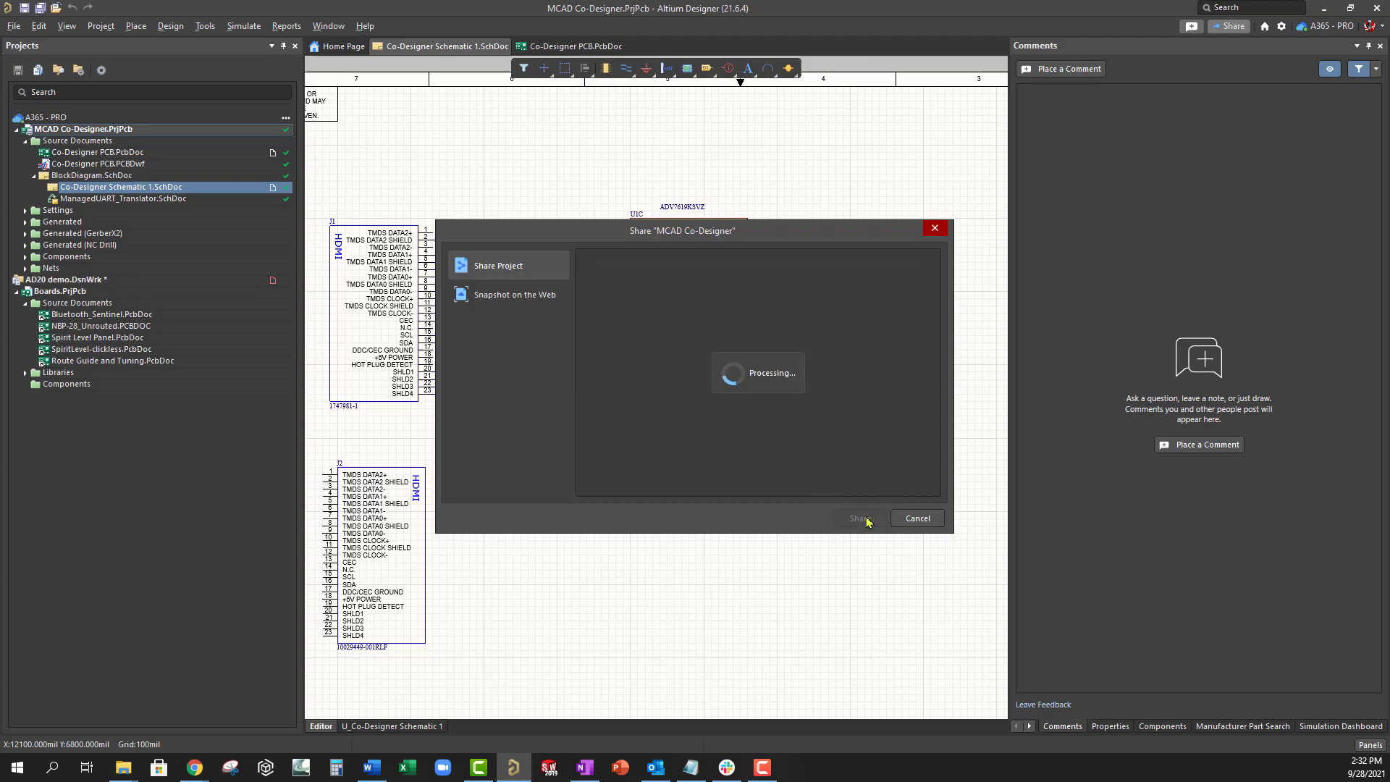
- Post a comment on U1C reading 'Please check the pinout for this component'
left_click(915, 518)
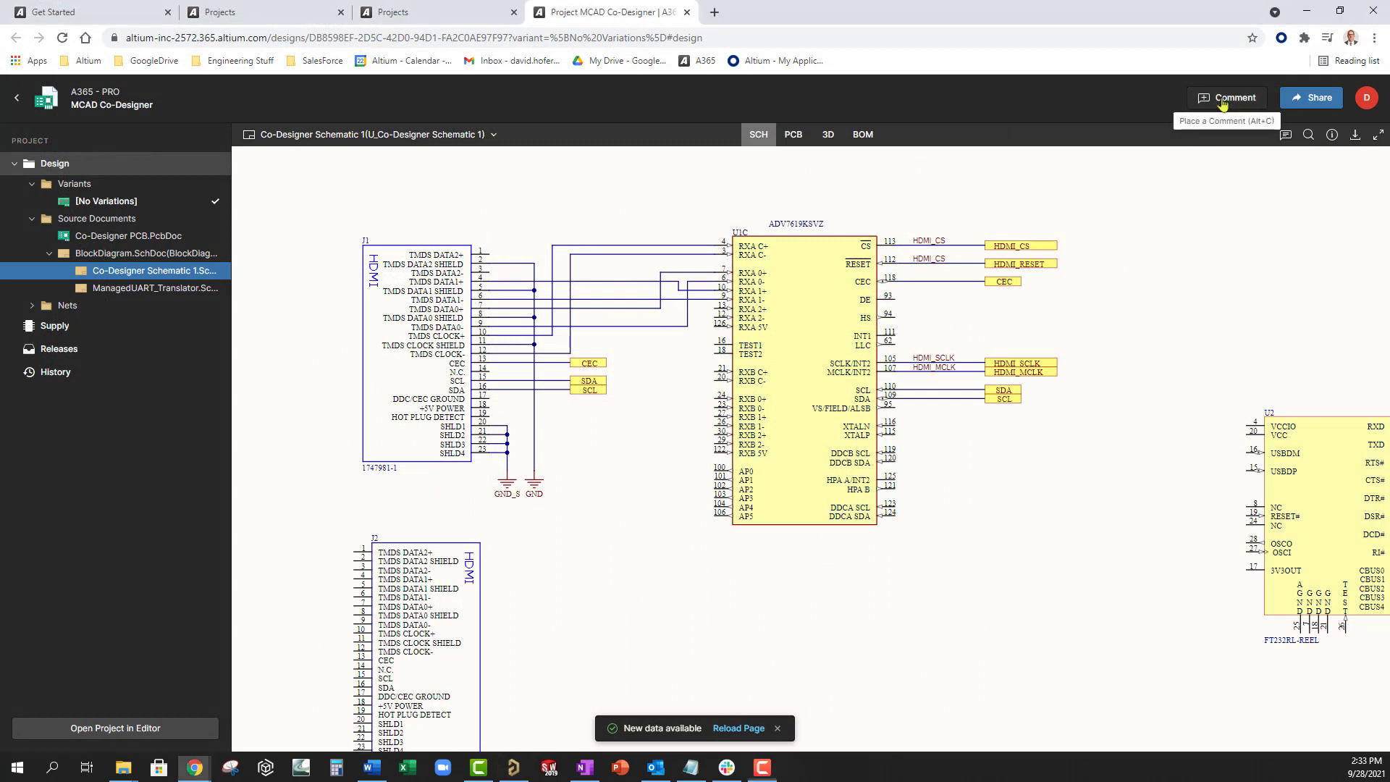
left_click(1221, 101)
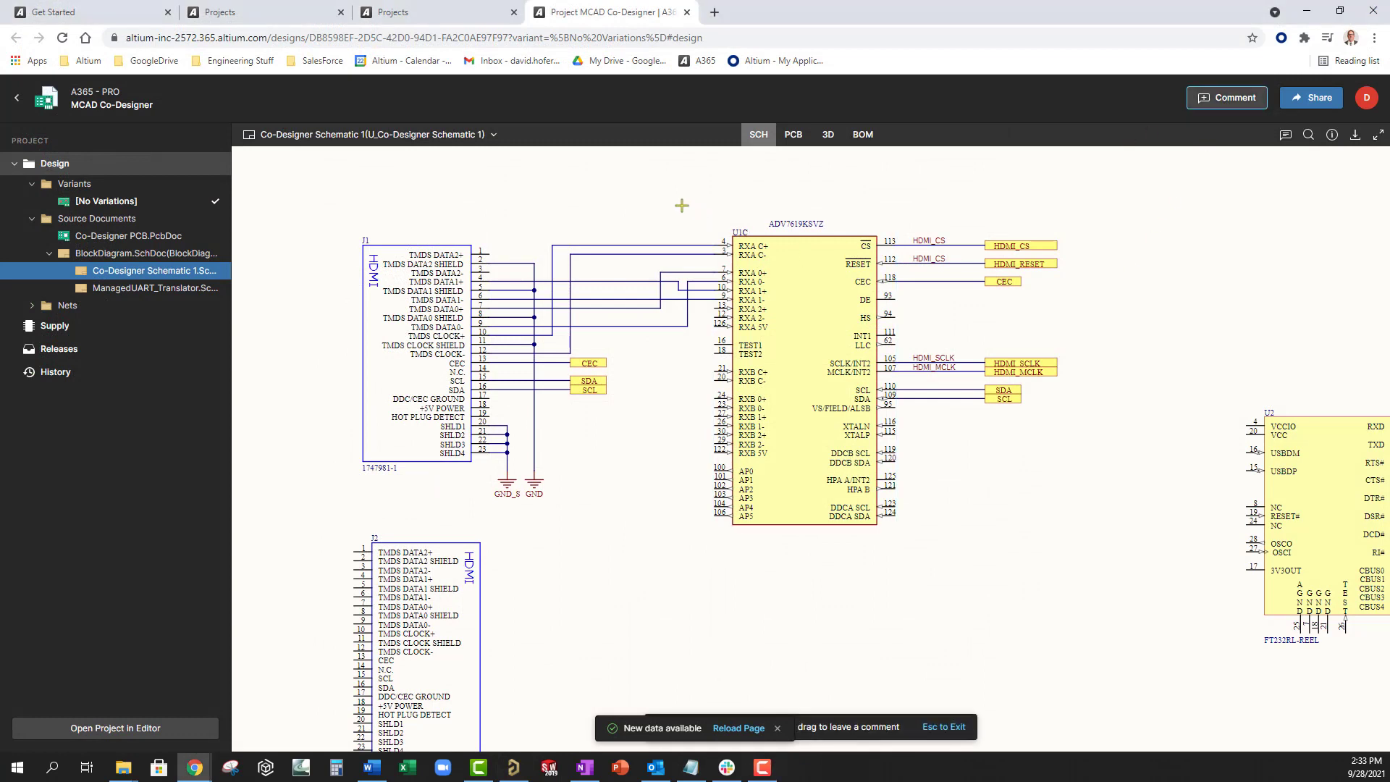
left_click_drag(940, 574, 934, 570)
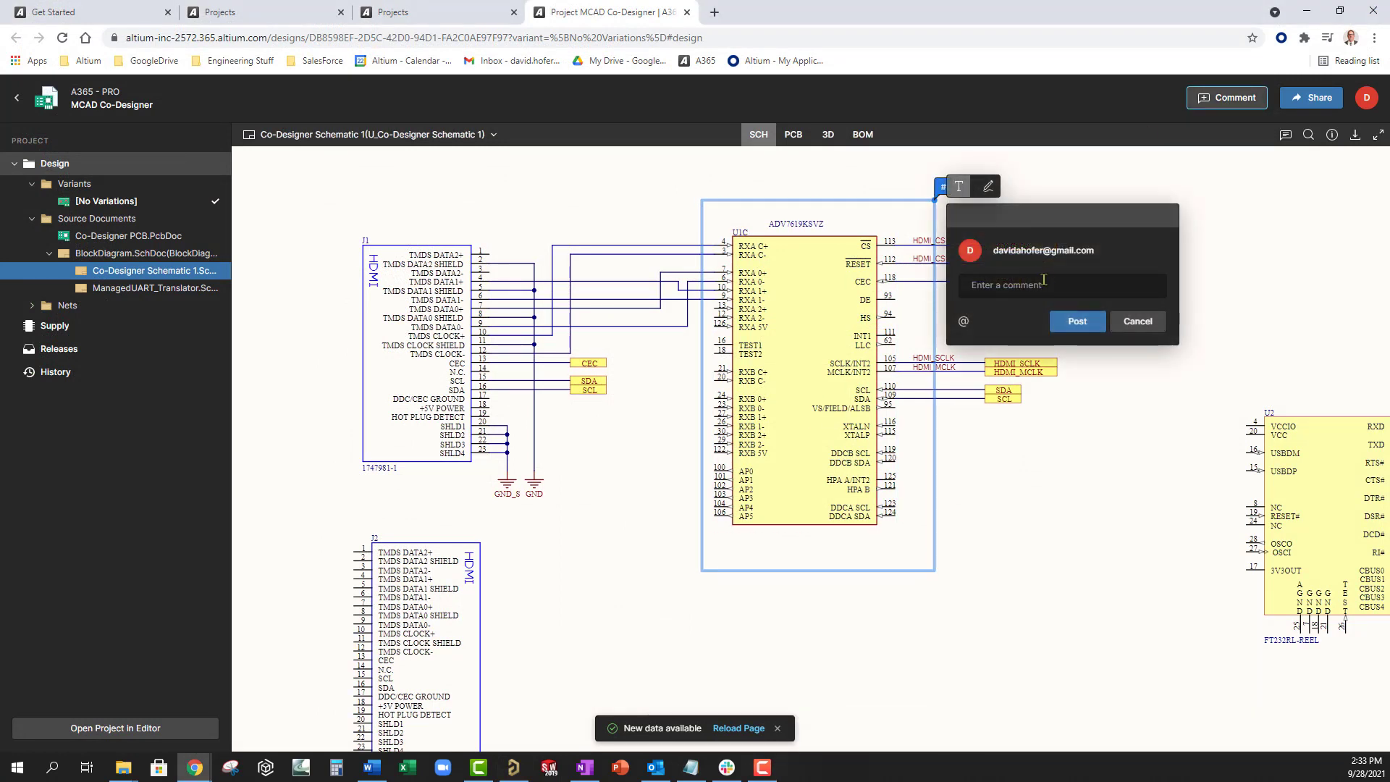
type("Please ")
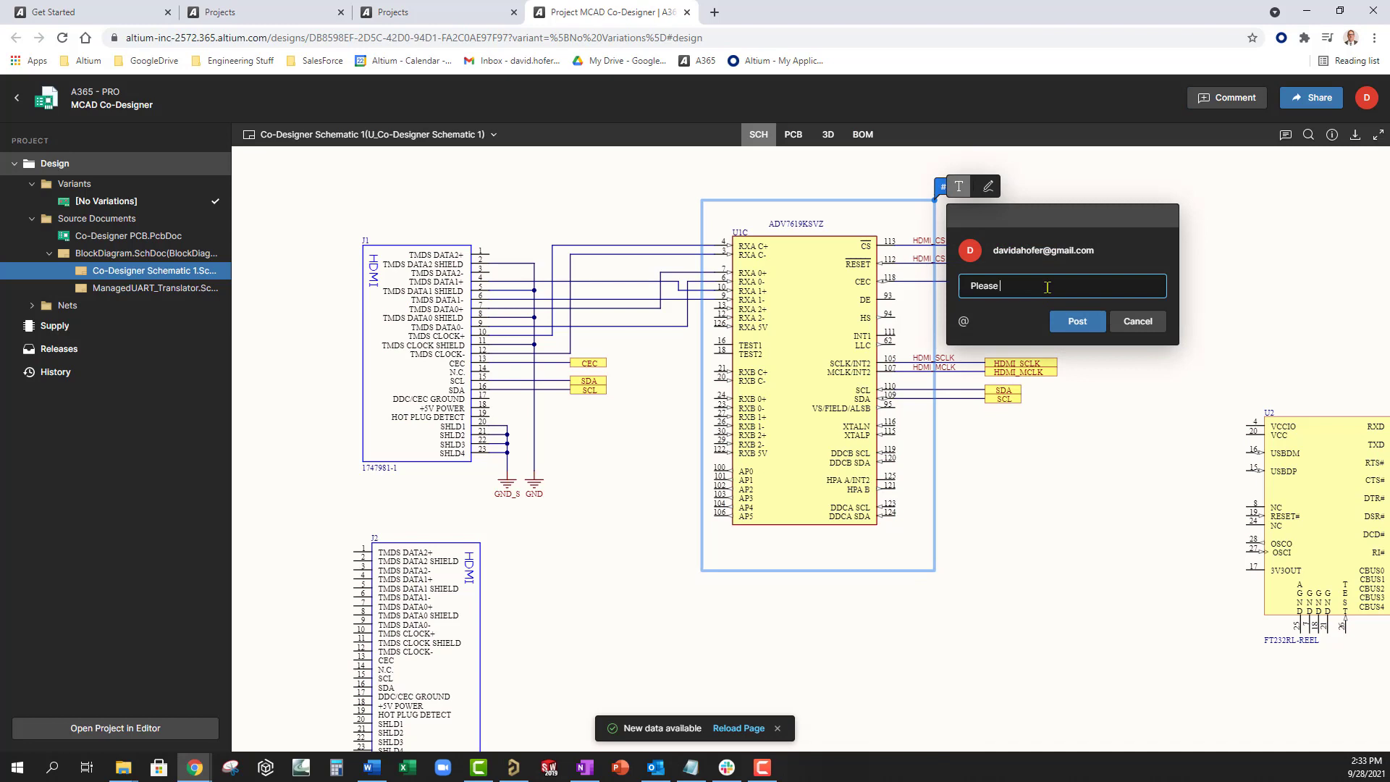
type("check the pinout for this")
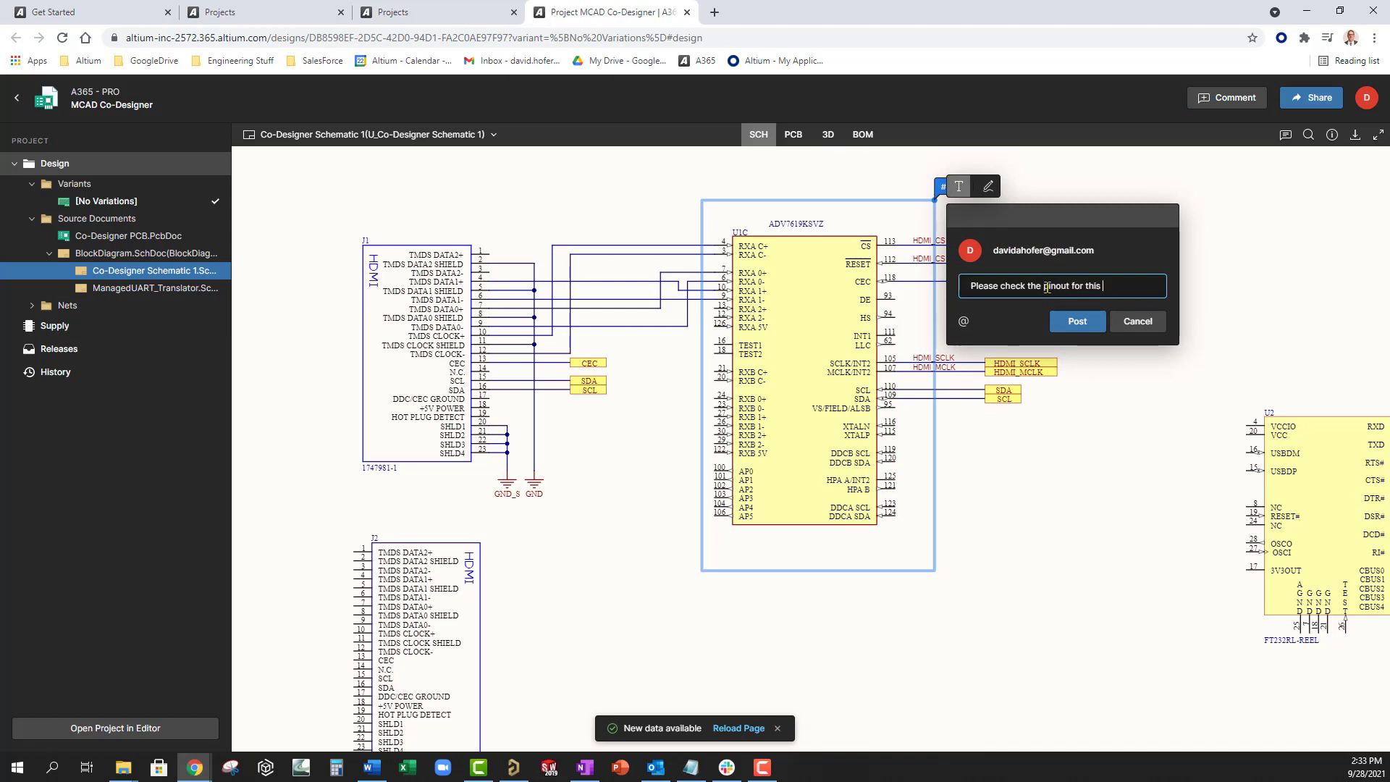
type(" component")
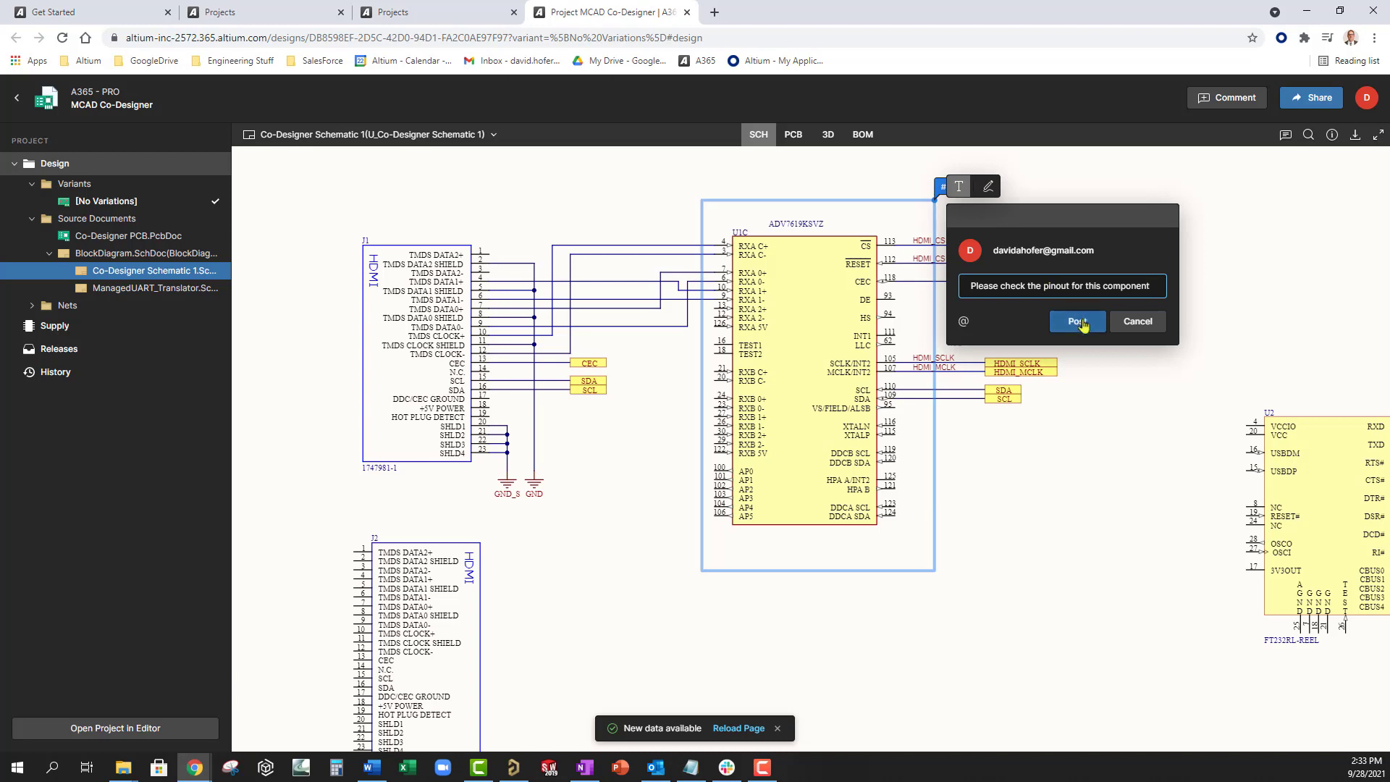
left_click(1081, 323)
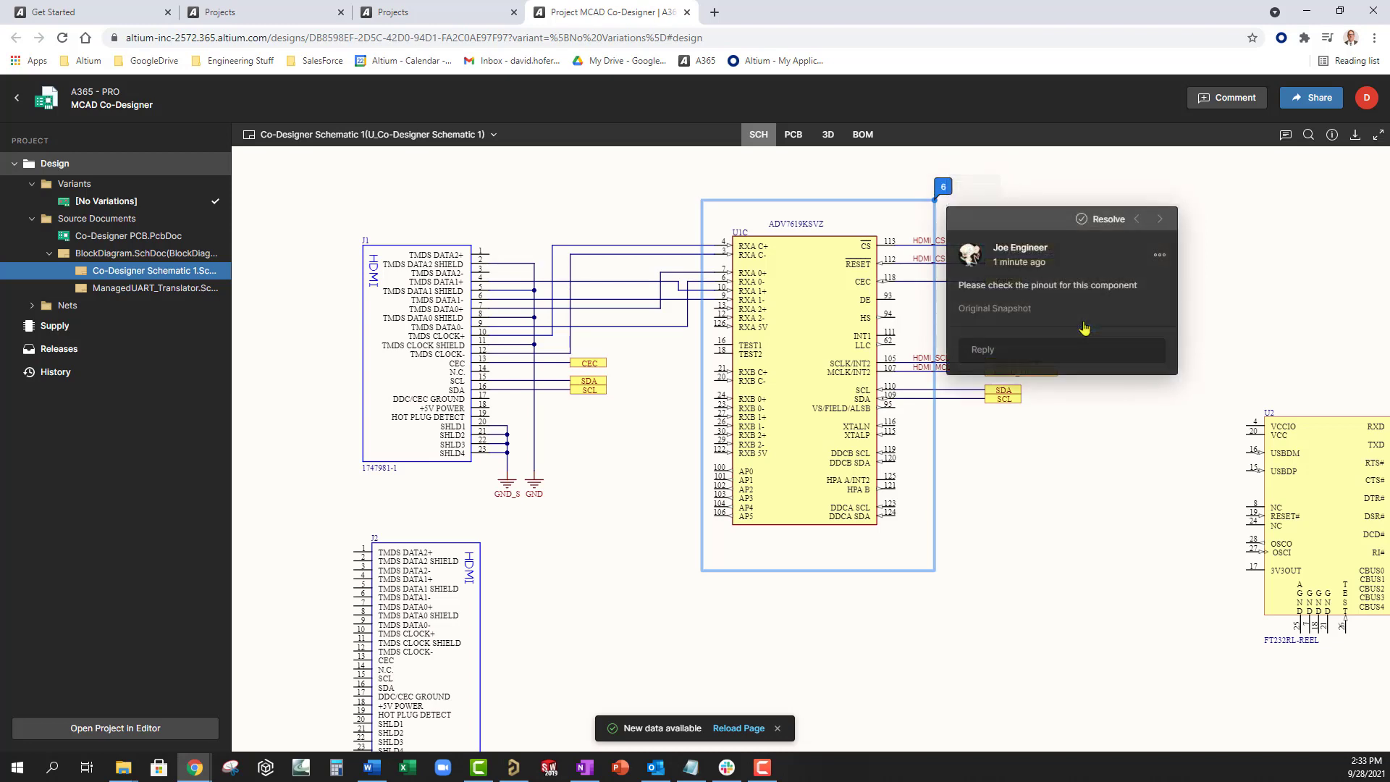
left_click(1267, 353)
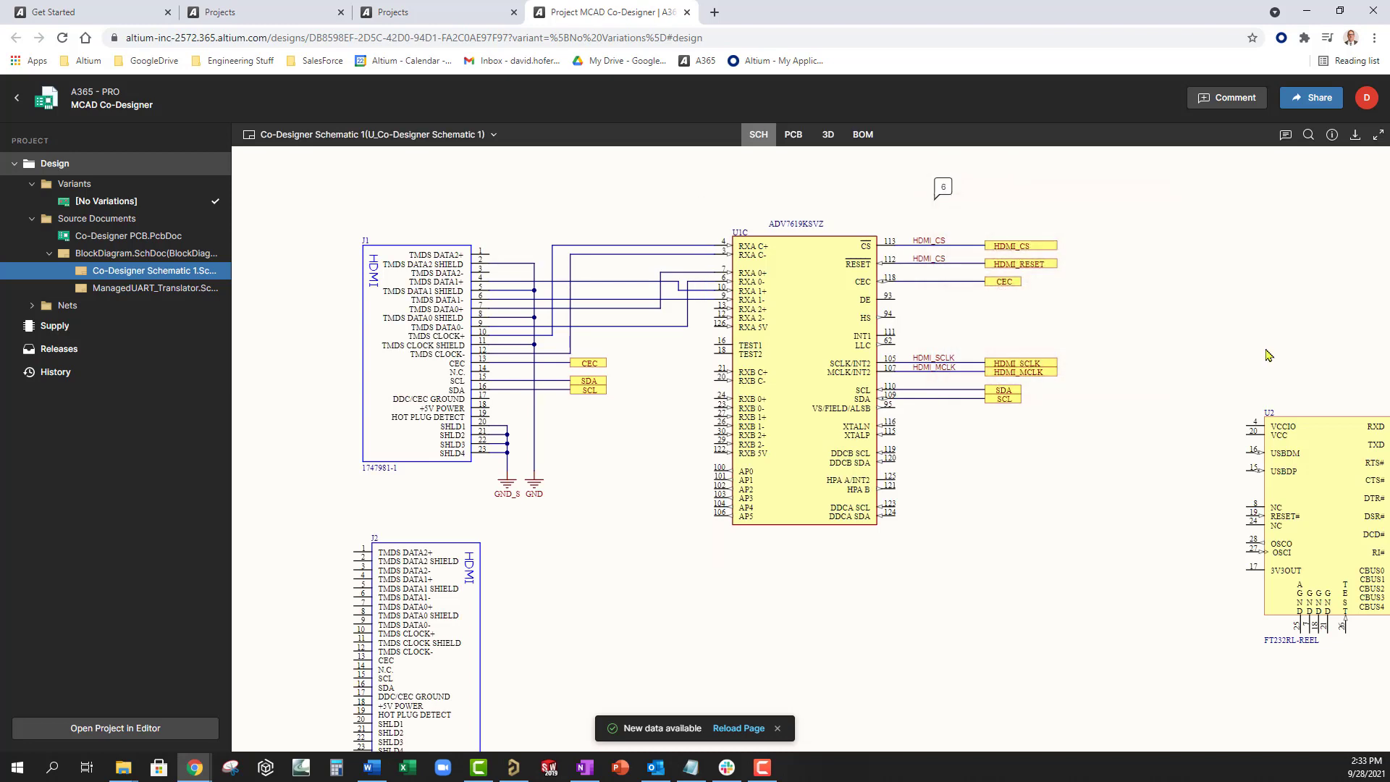
- On the PCB, comment on J1 mentioning a teammate: 'Please flip 180 to other side of PCB'
left_click(798, 138)
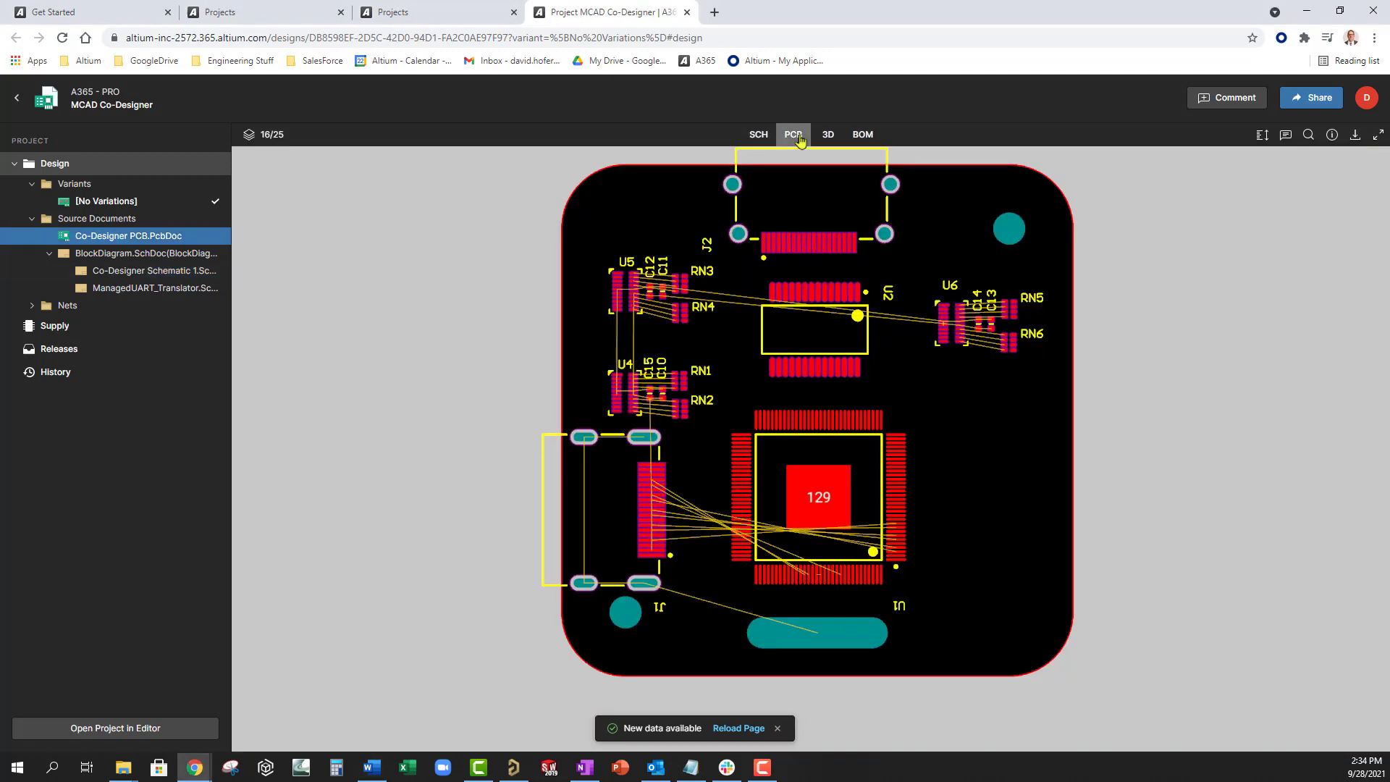
left_click(1223, 98)
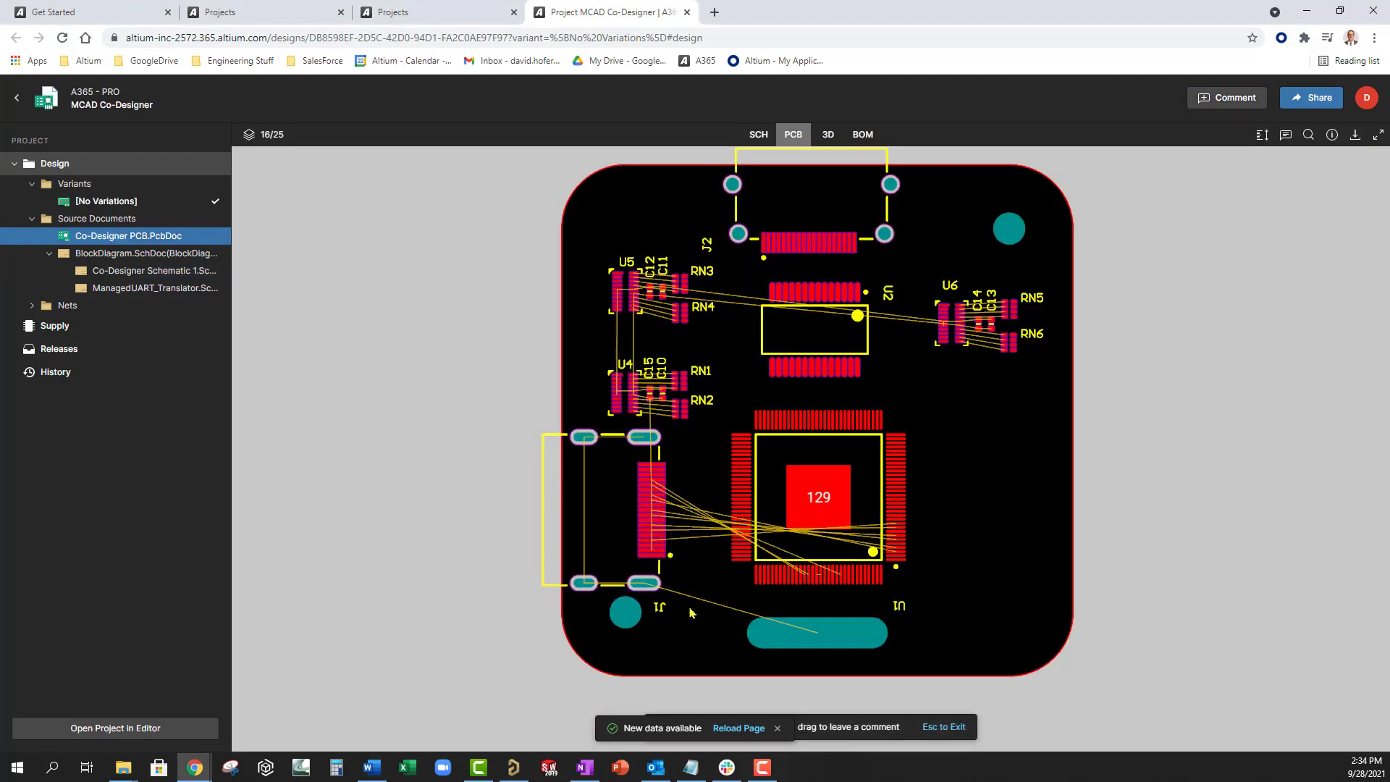
left_click_drag(690, 608, 532, 425)
left_click(720, 545)
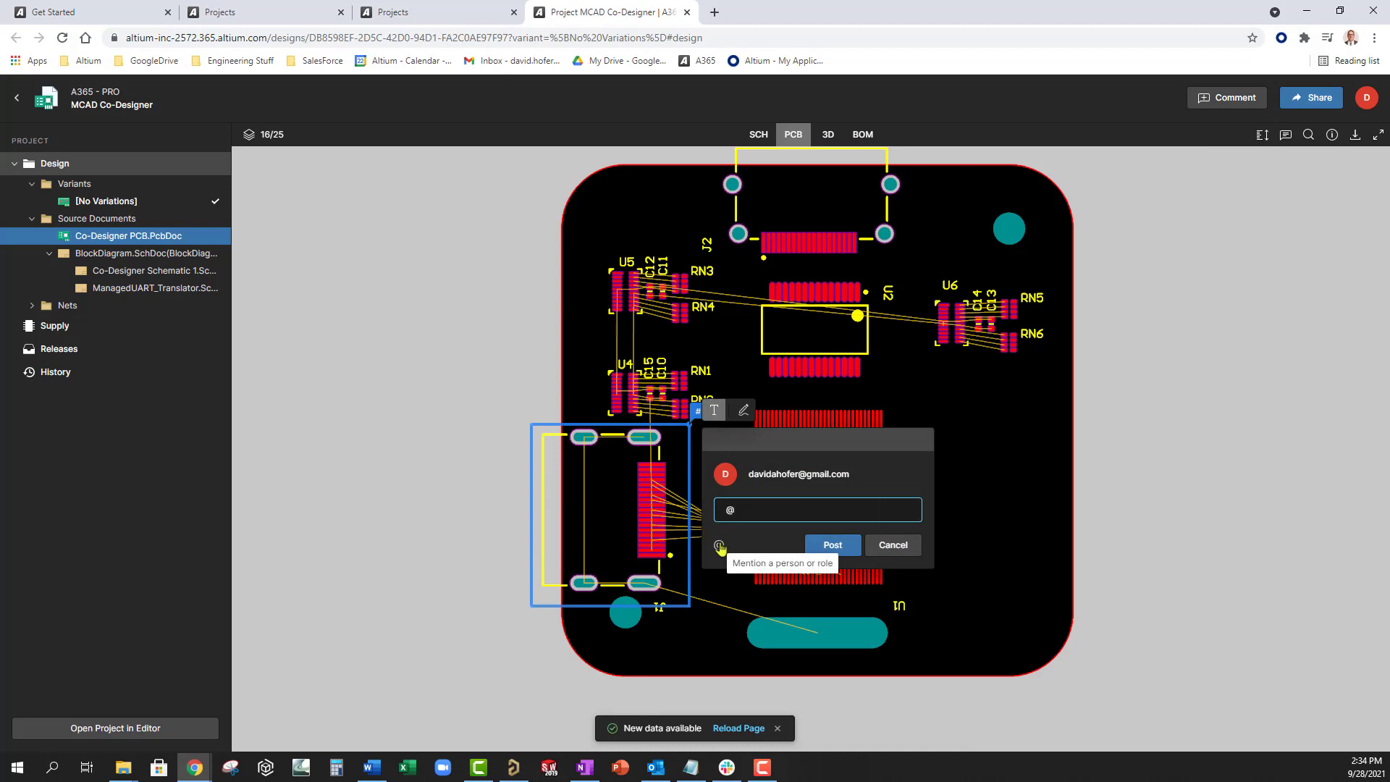
left_click(767, 579)
key("Return")
type("Please flip 180 to other sid")
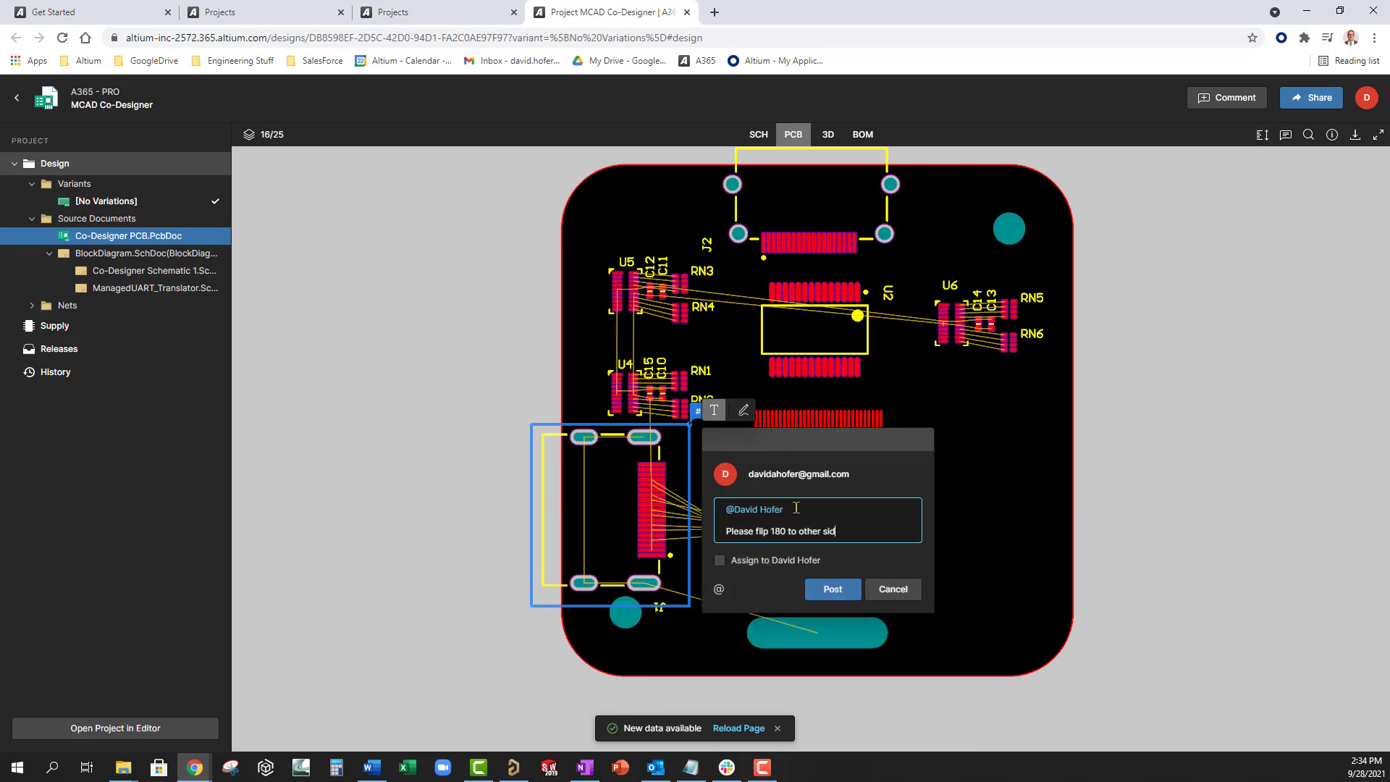
type("e of PCB")
left_click(832, 589)
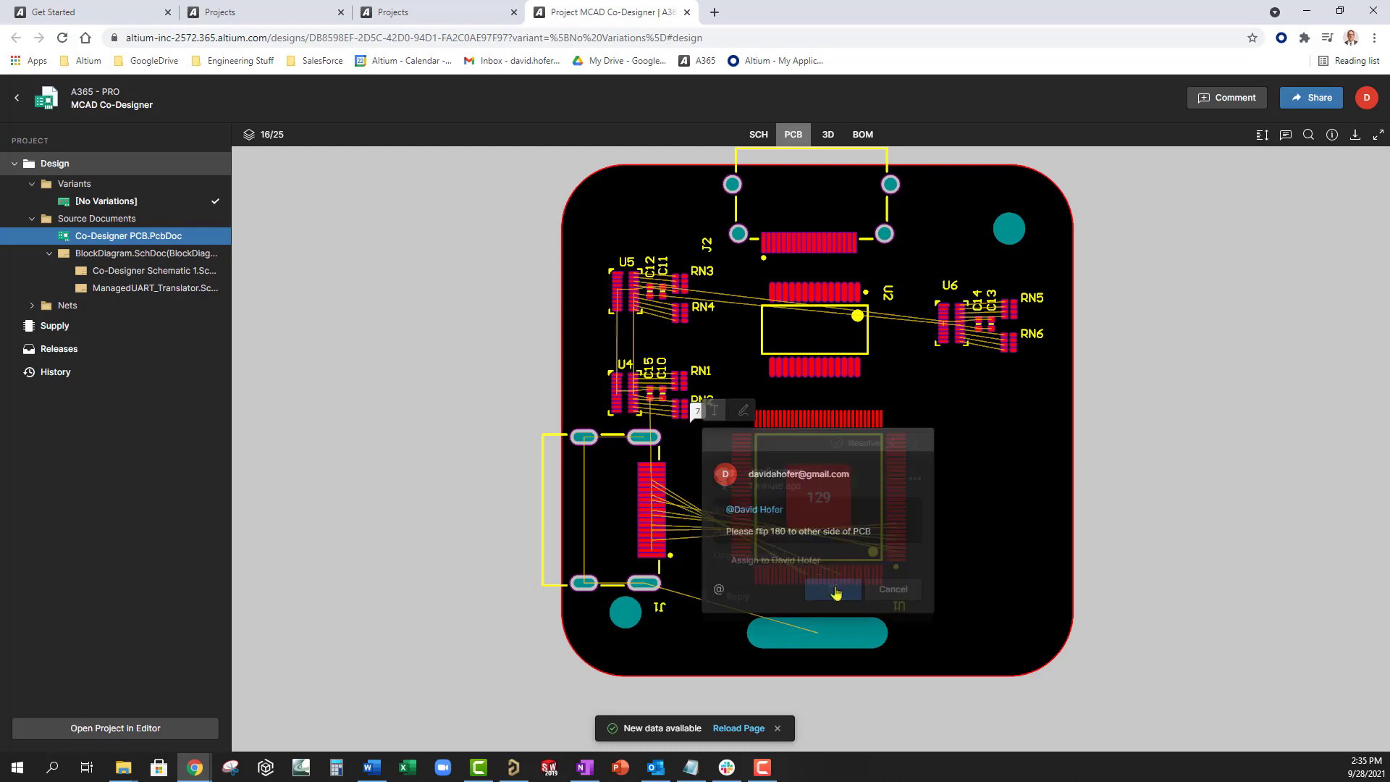
- Resolve the pinout comment 6 on the schematic
left_click(1009, 559)
key("alt+Tab")
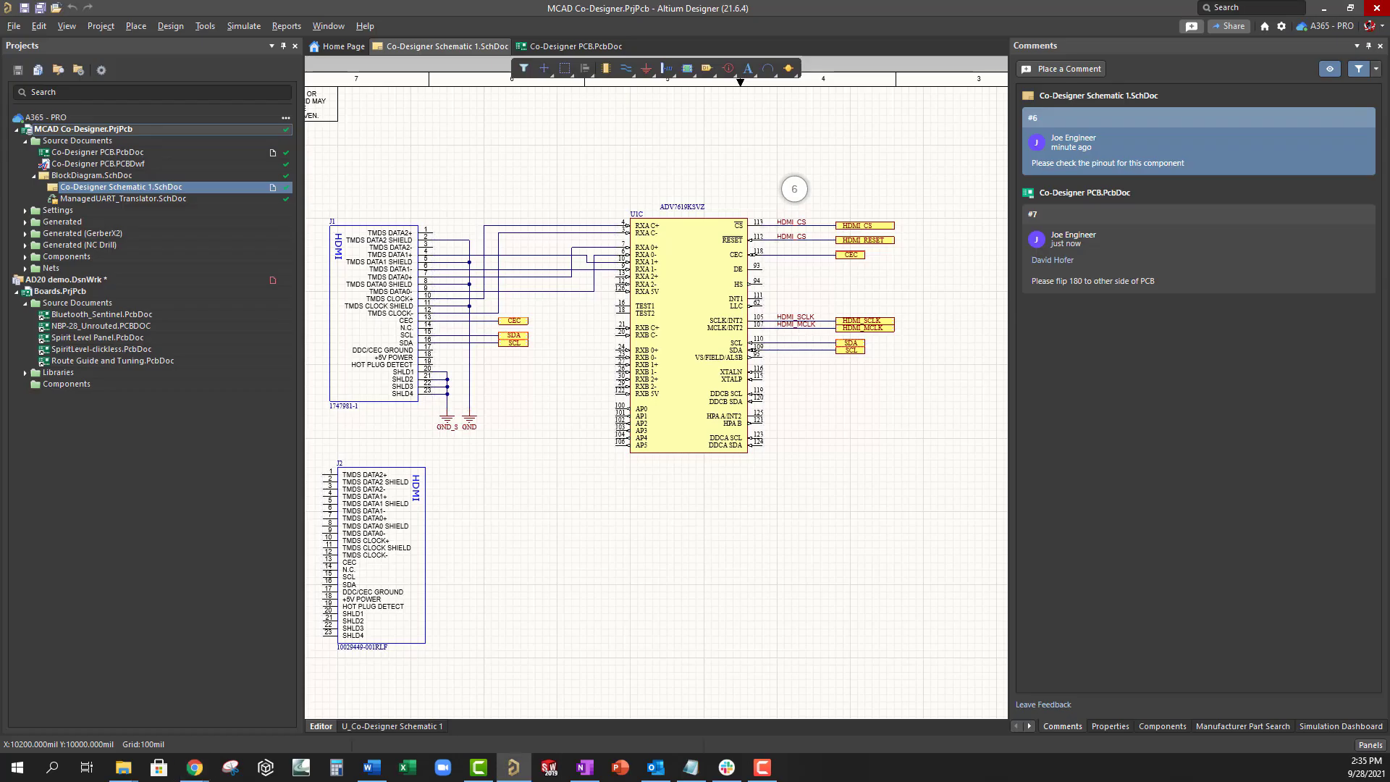
left_click(794, 189)
left_click(1040, 179)
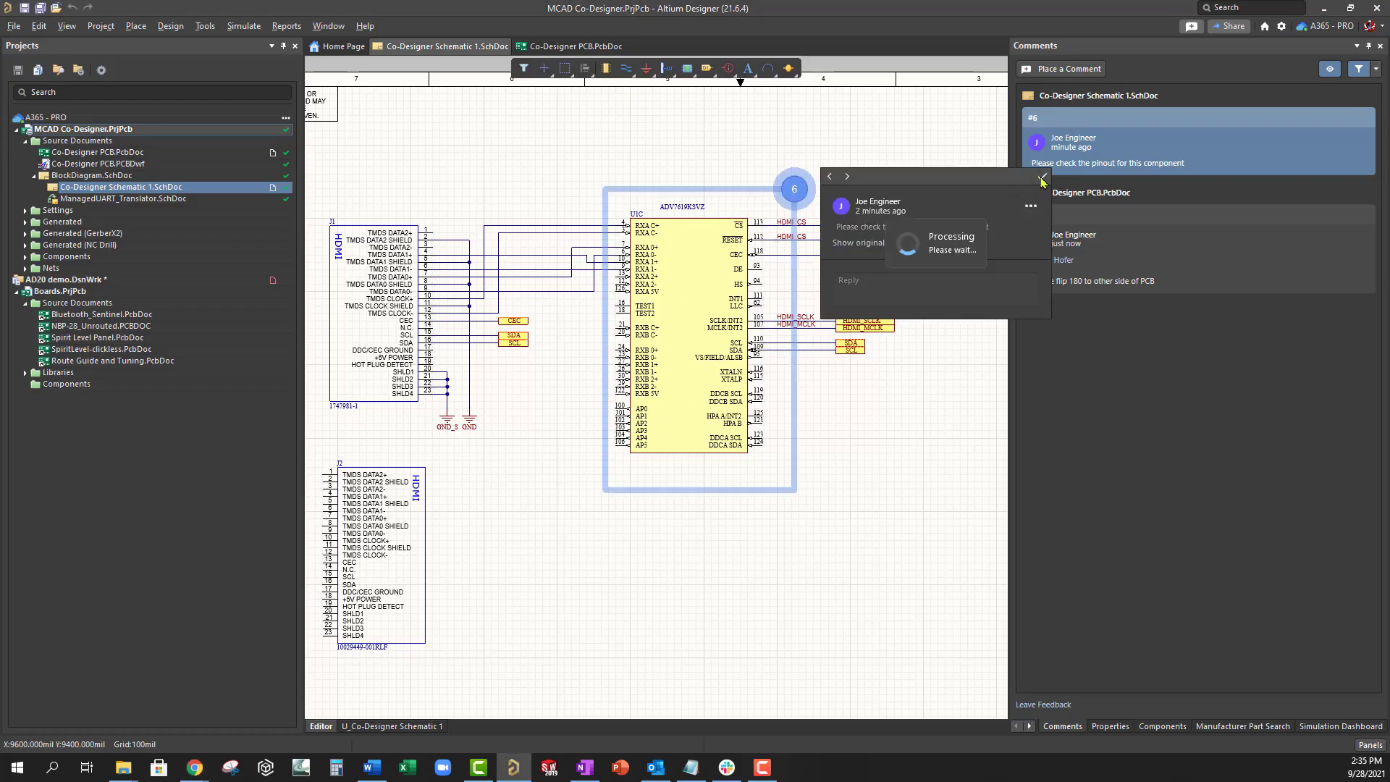
- Move J1 to the right board edge and rotate it 180 degrees
left_click(572, 46)
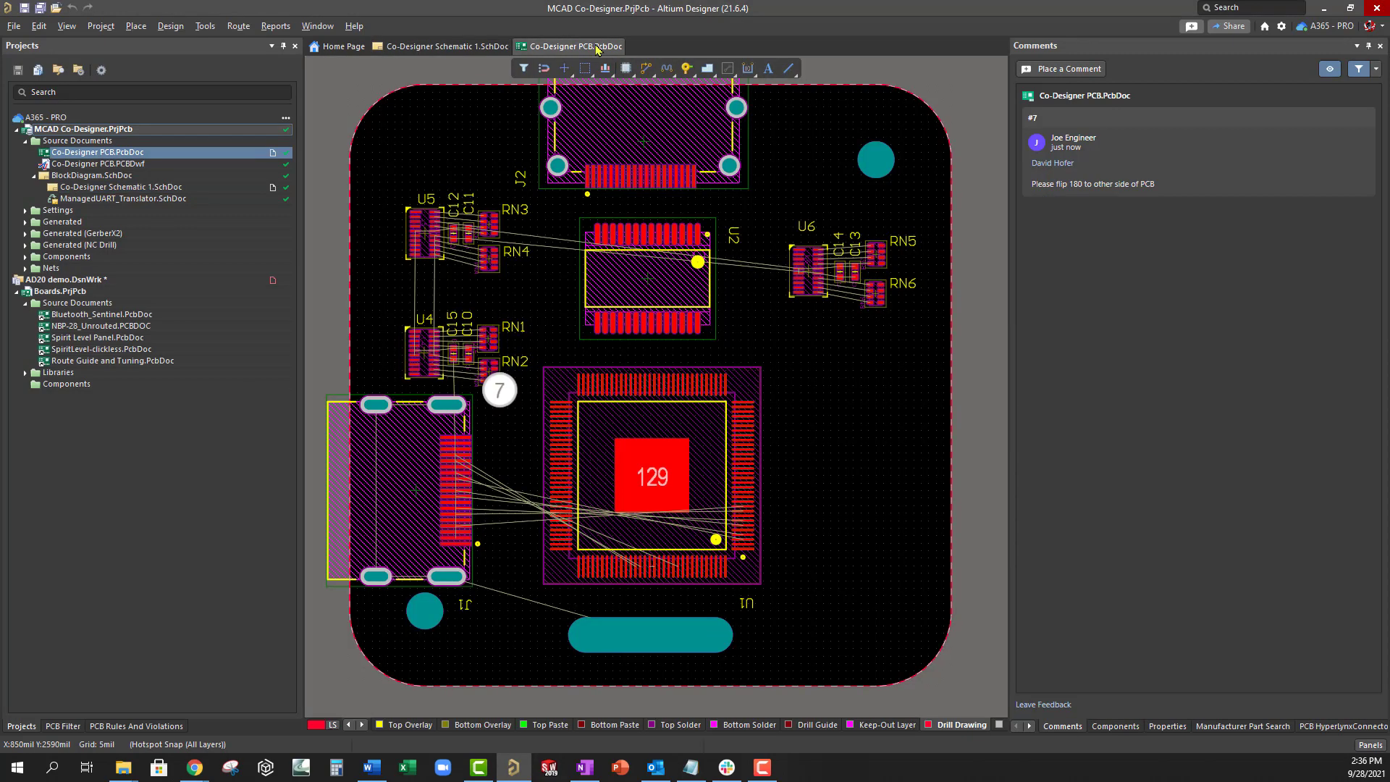
mouse_move(439, 399)
left_mouse_down()
mouse_move(417, 497)
mouse_move(464, 517)
mouse_move(952, 472)
mouse_move(878, 484)
left_mouse_up()
key("space")
key("space")
- Resolve the flip-request comment 7 on the board
left_click(499, 390)
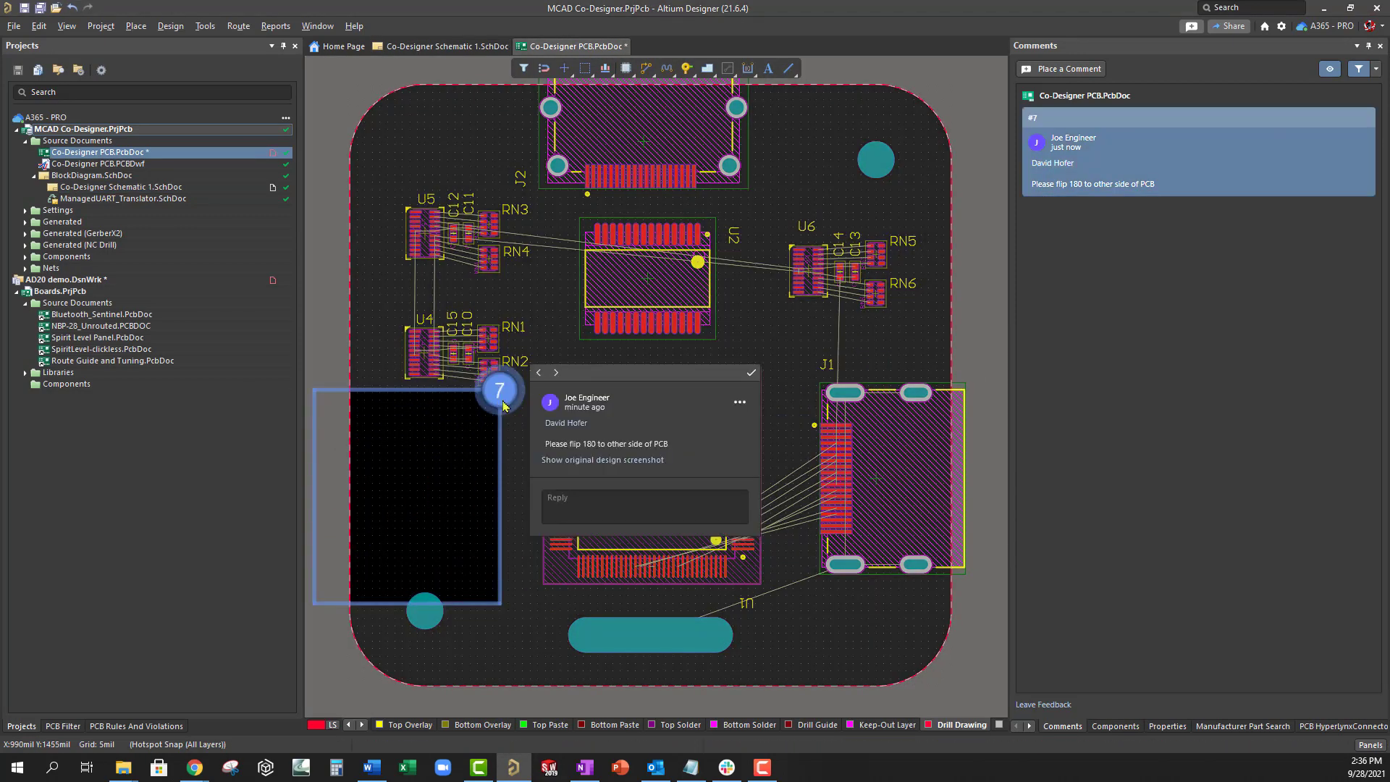
left_click(750, 375)
left_click(789, 359)
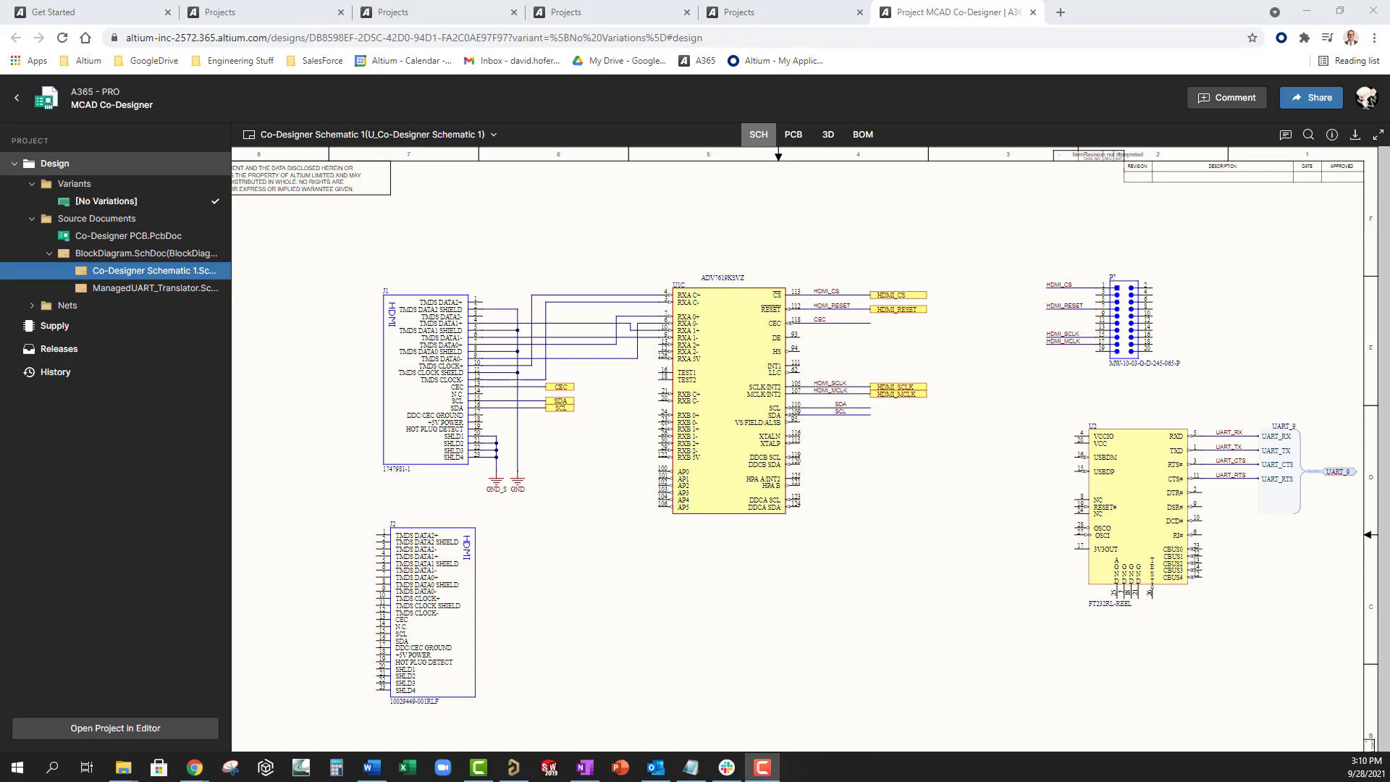
- Search 'hdmi', pick the HDMI_CS net, and cross-probe it onto the PCB and 3D board
left_click(1307, 135)
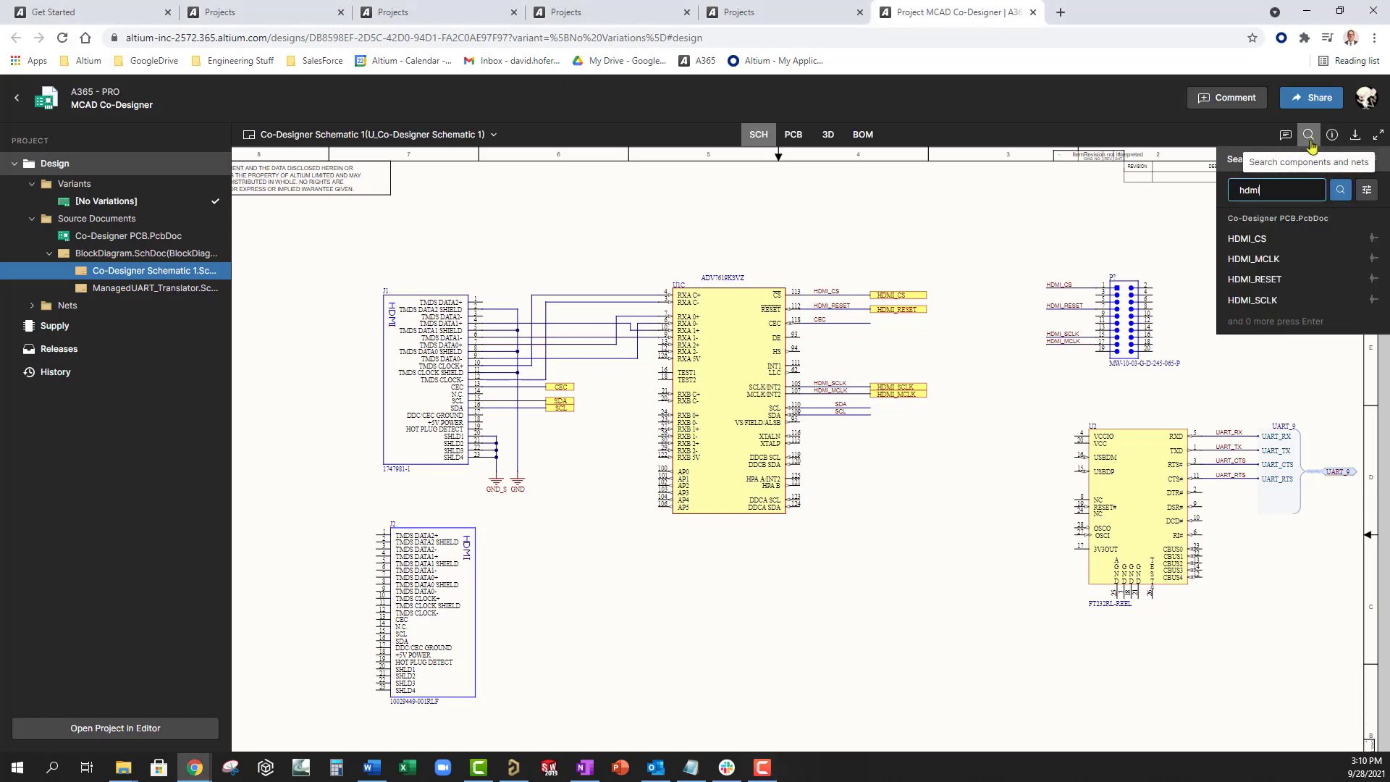
left_click(1261, 240)
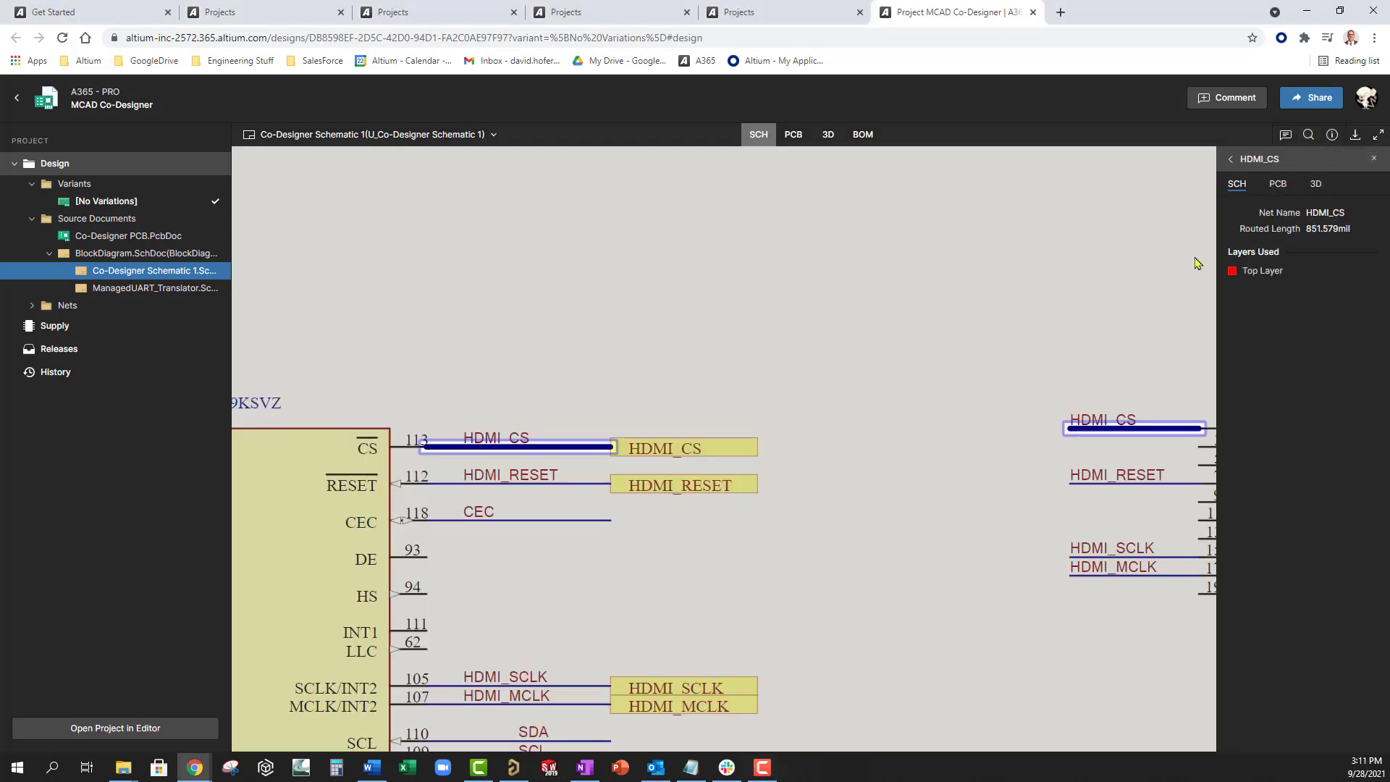
scroll(1137, 302, "down", 1)
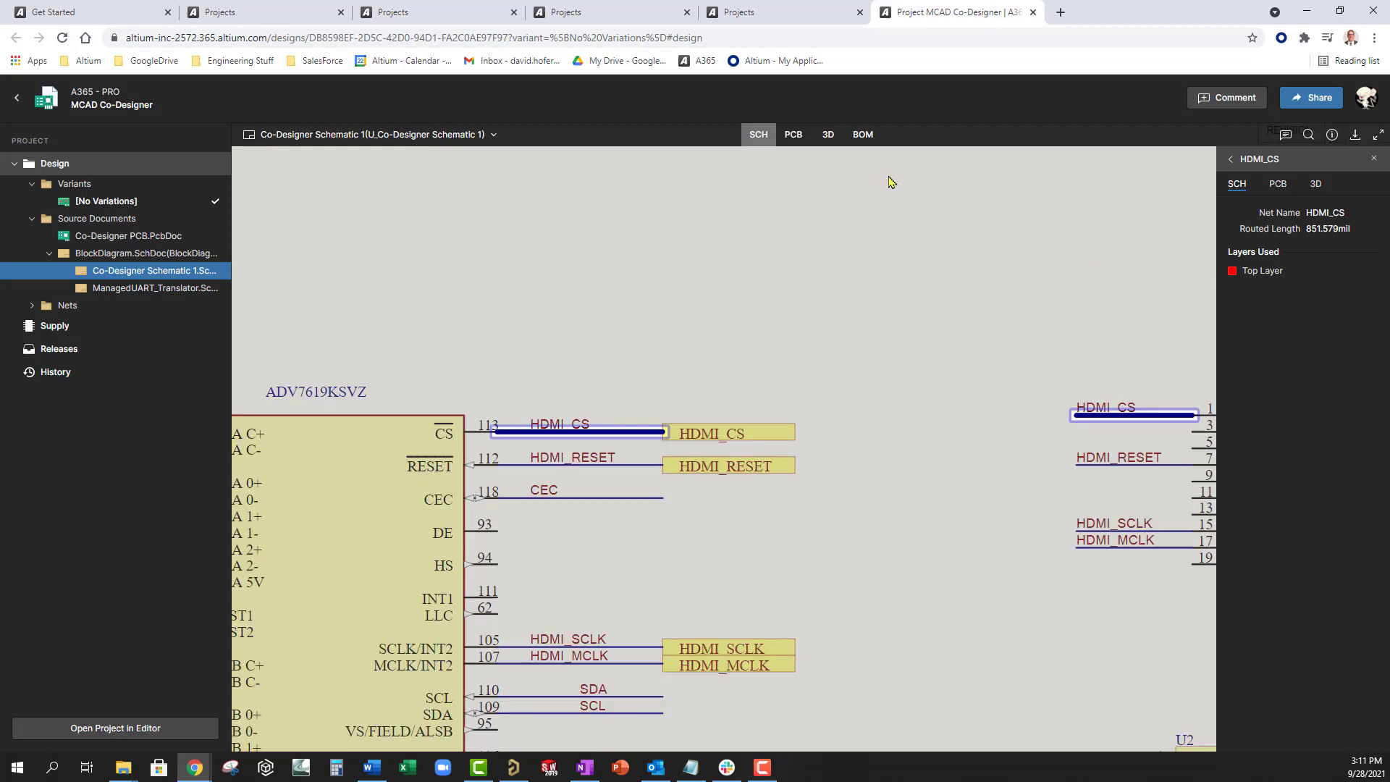
left_click(794, 135)
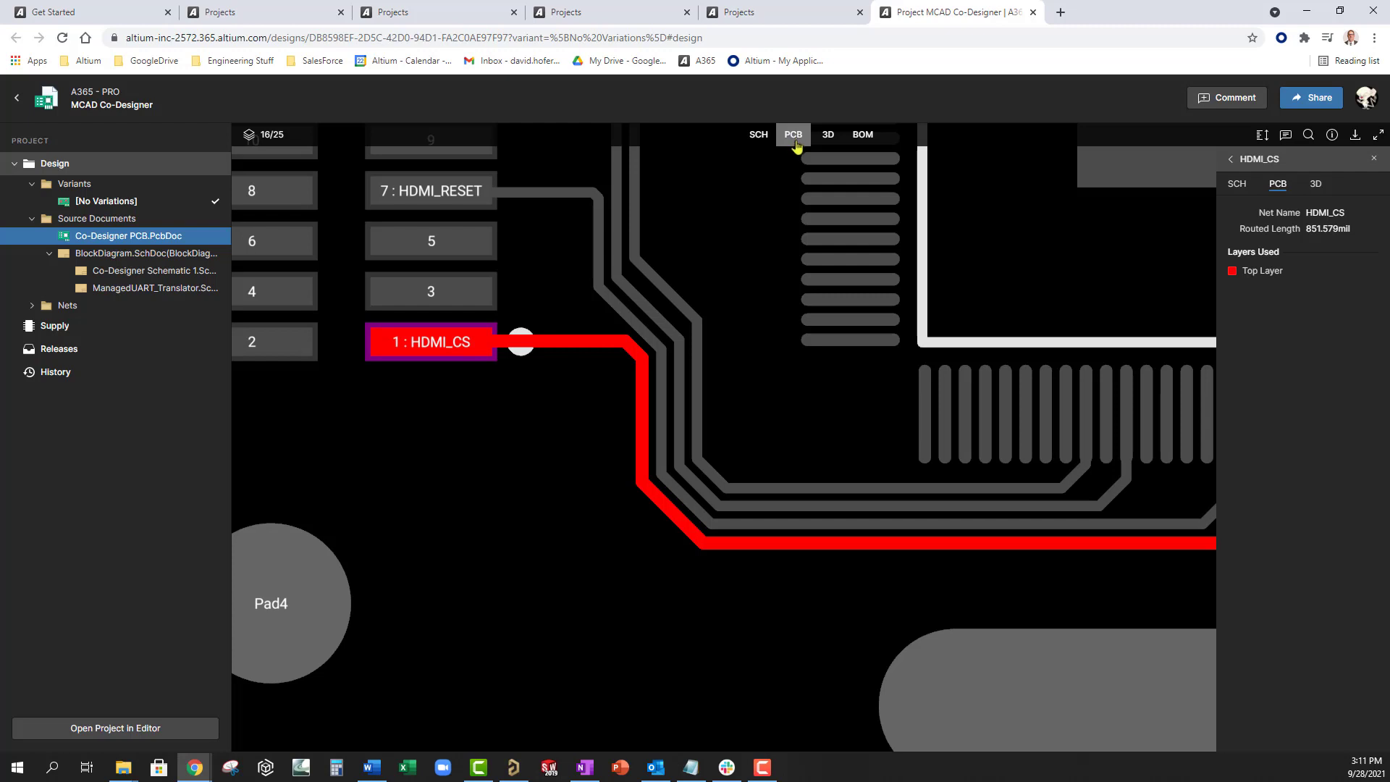
left_click(828, 135)
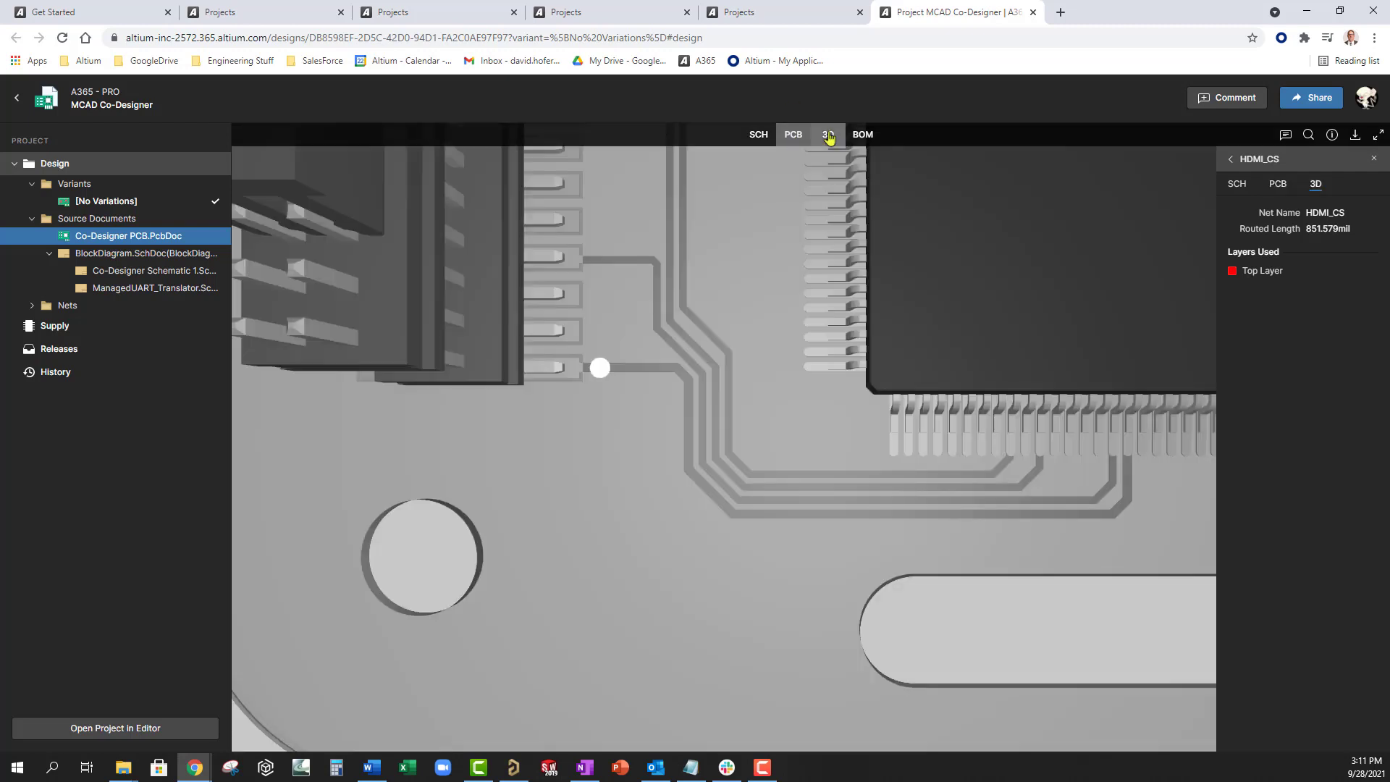
scroll(826, 307, "down", 2)
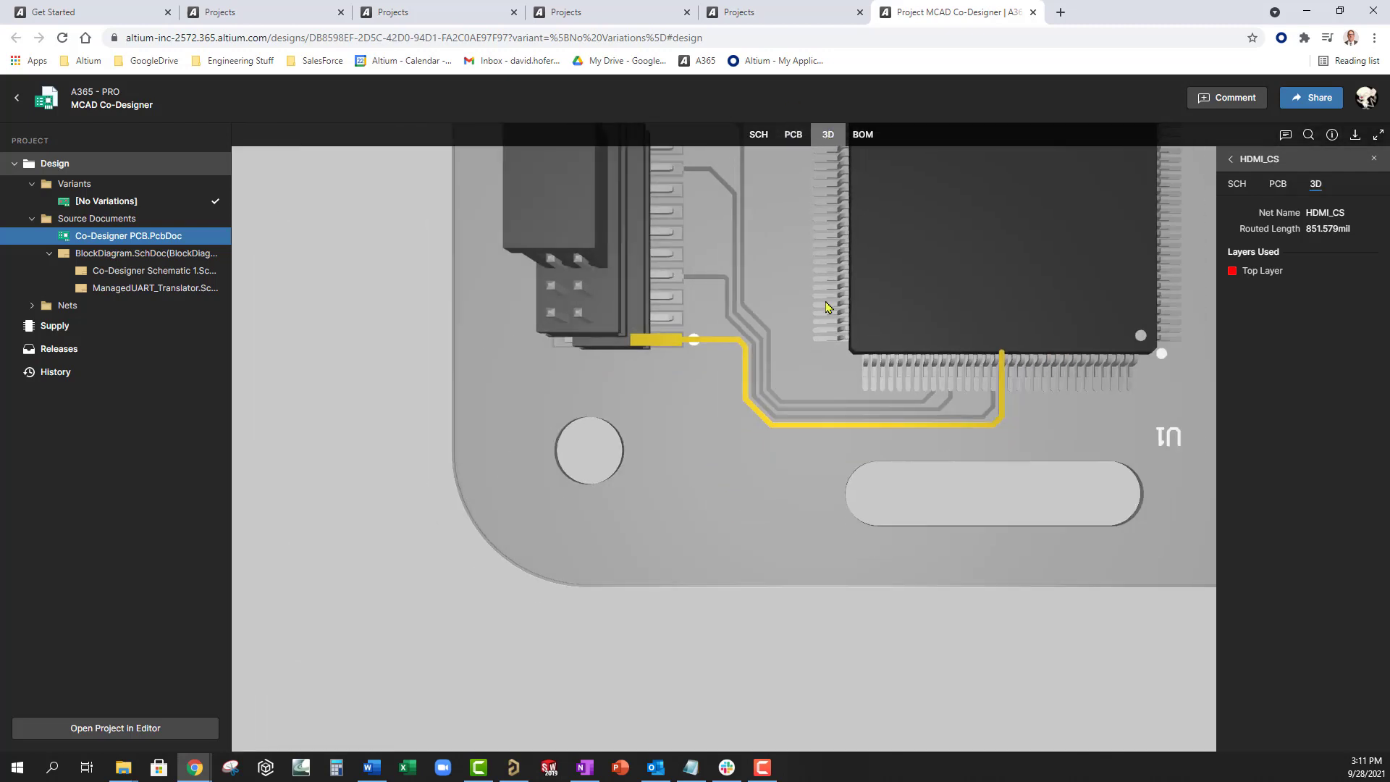
scroll(826, 307, "down", 3)
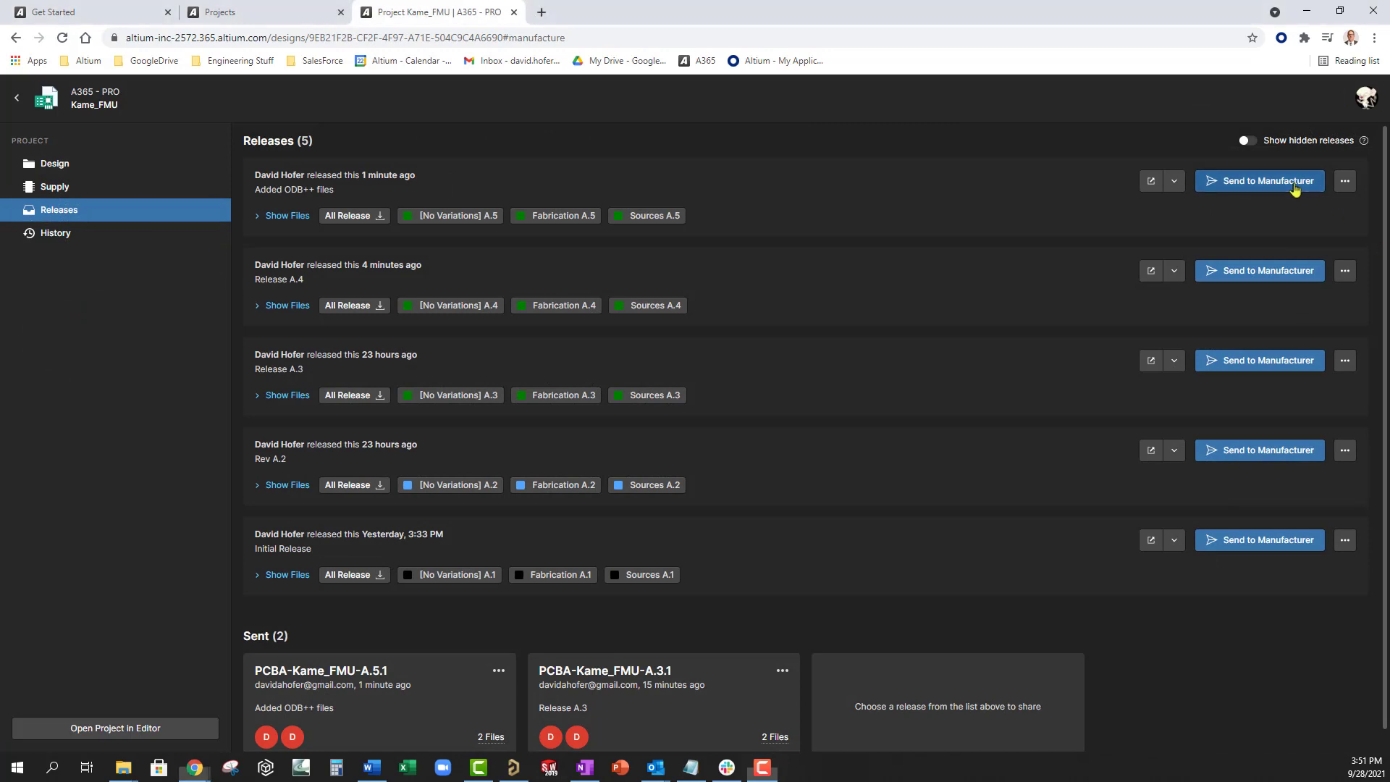
- Send the top release to a new manufacturer e-mail, then open the shared package from the notification
left_click(1294, 190)
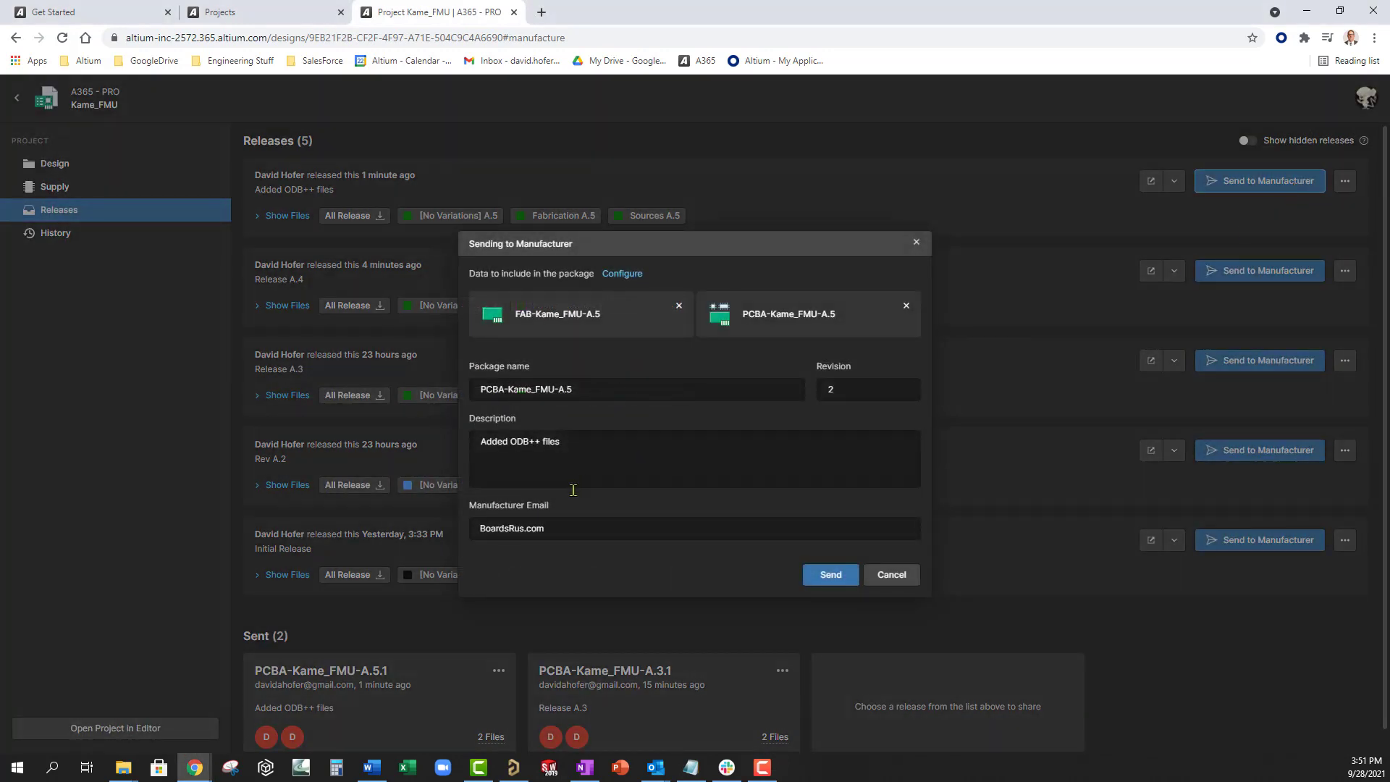
left_click_drag(555, 531, 435, 526)
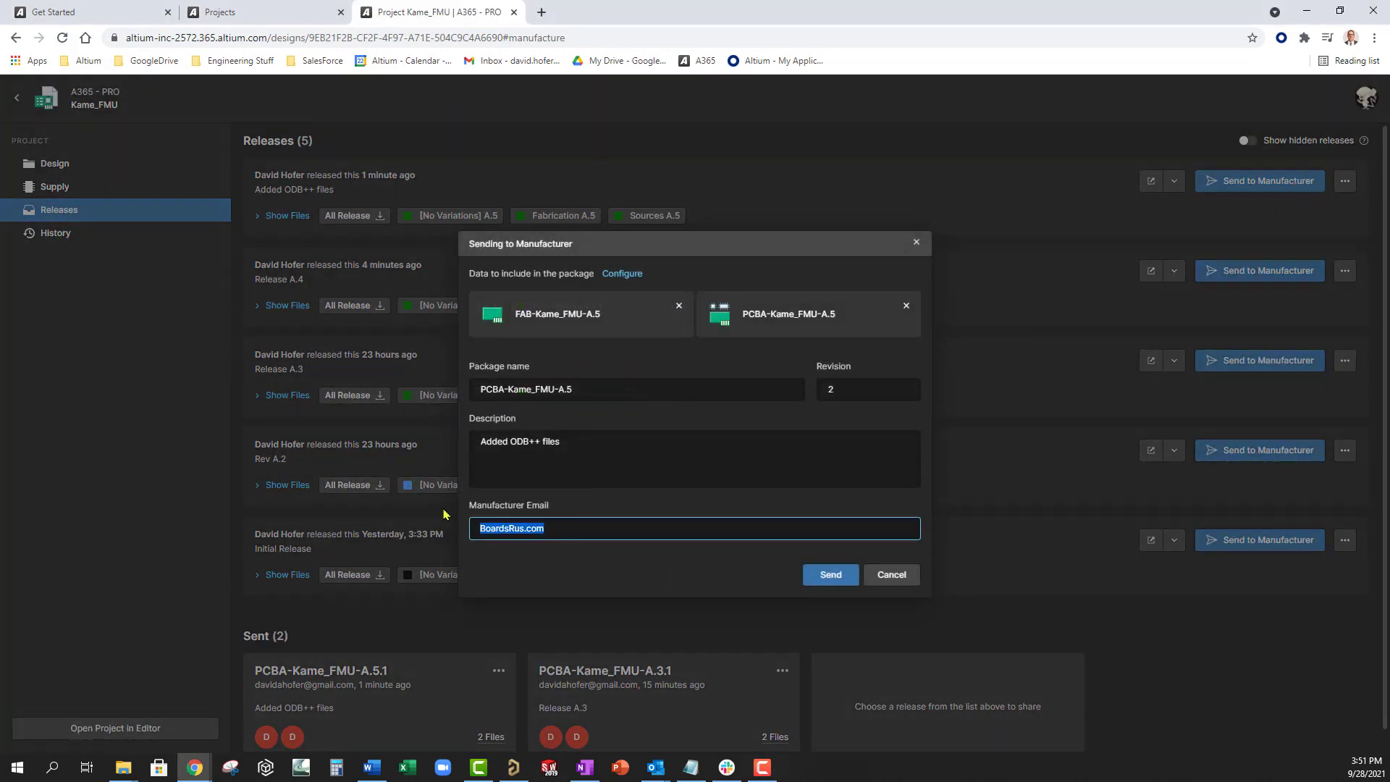
left_click(826, 577)
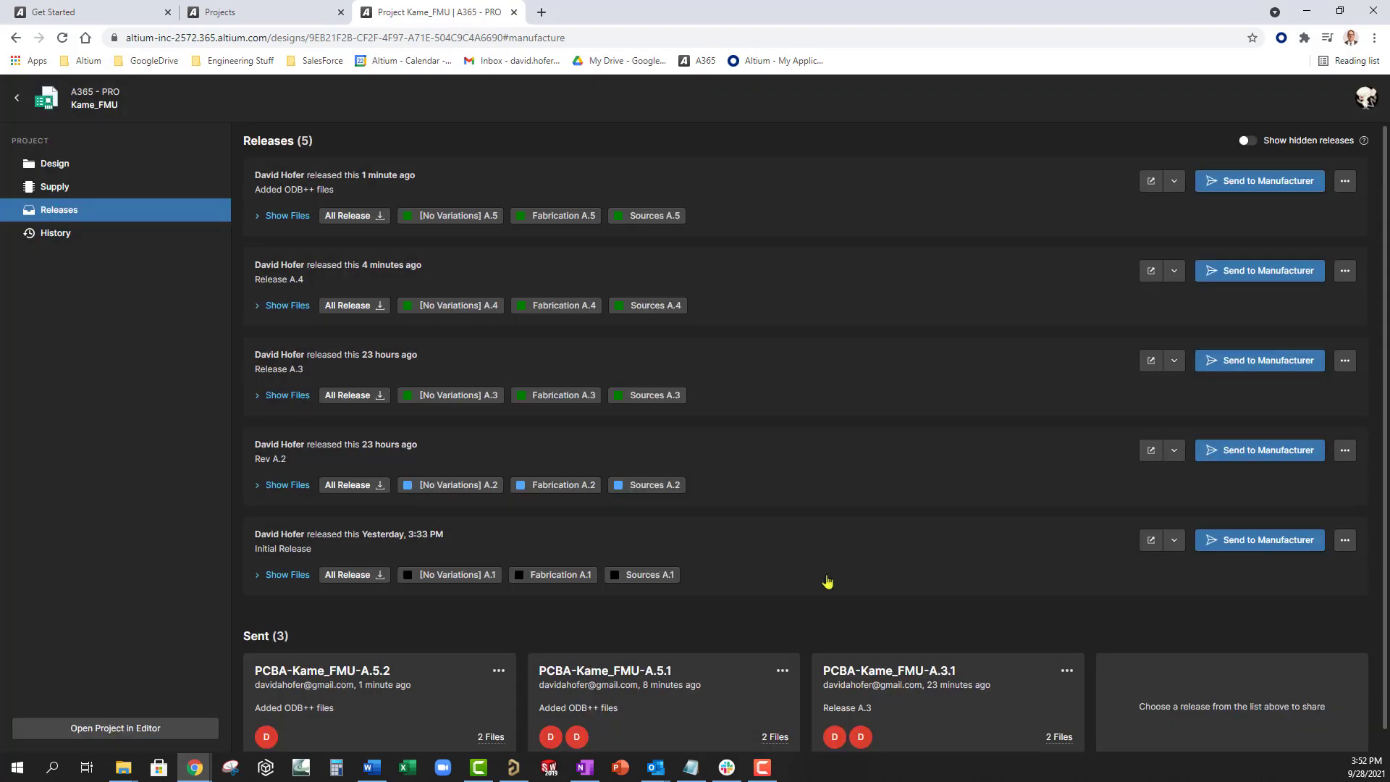
key("alt+Tab")
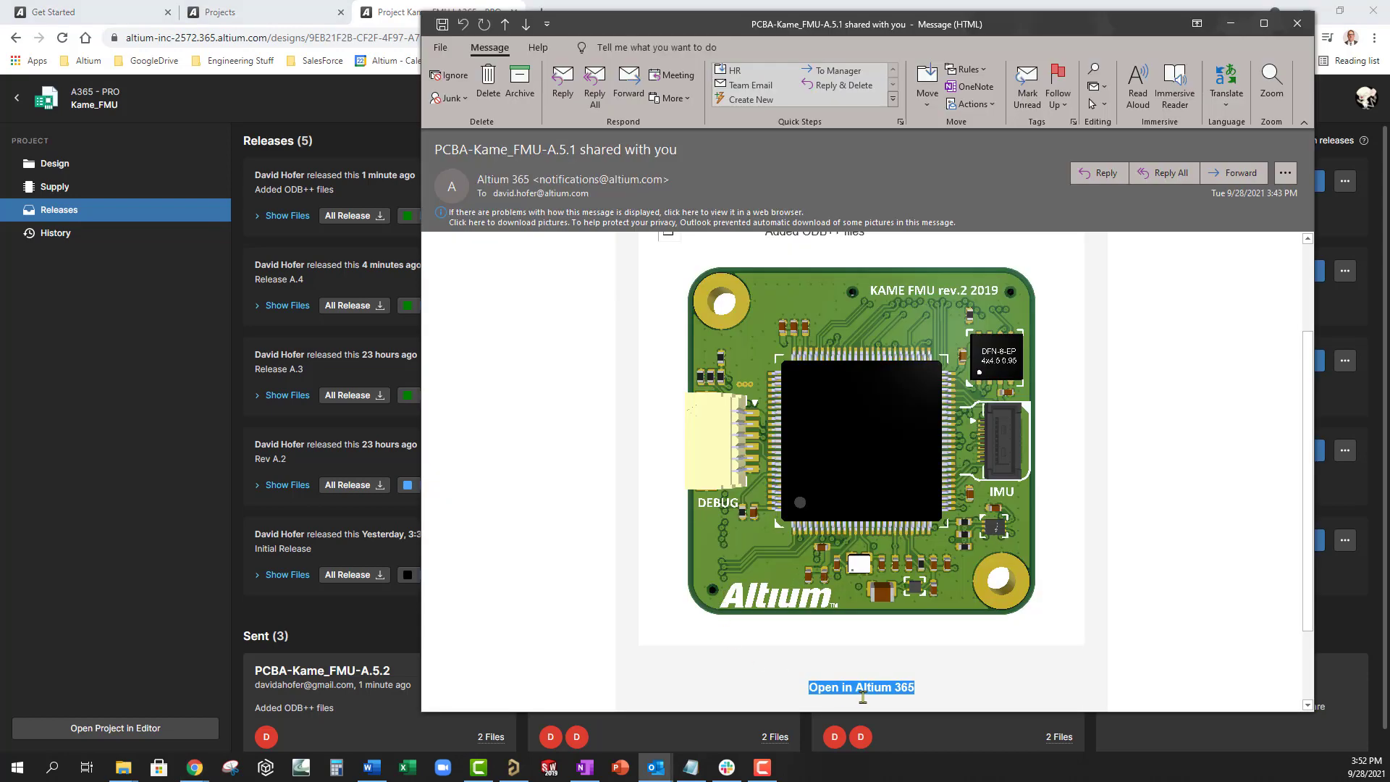
left_click(862, 689, "ctrl")
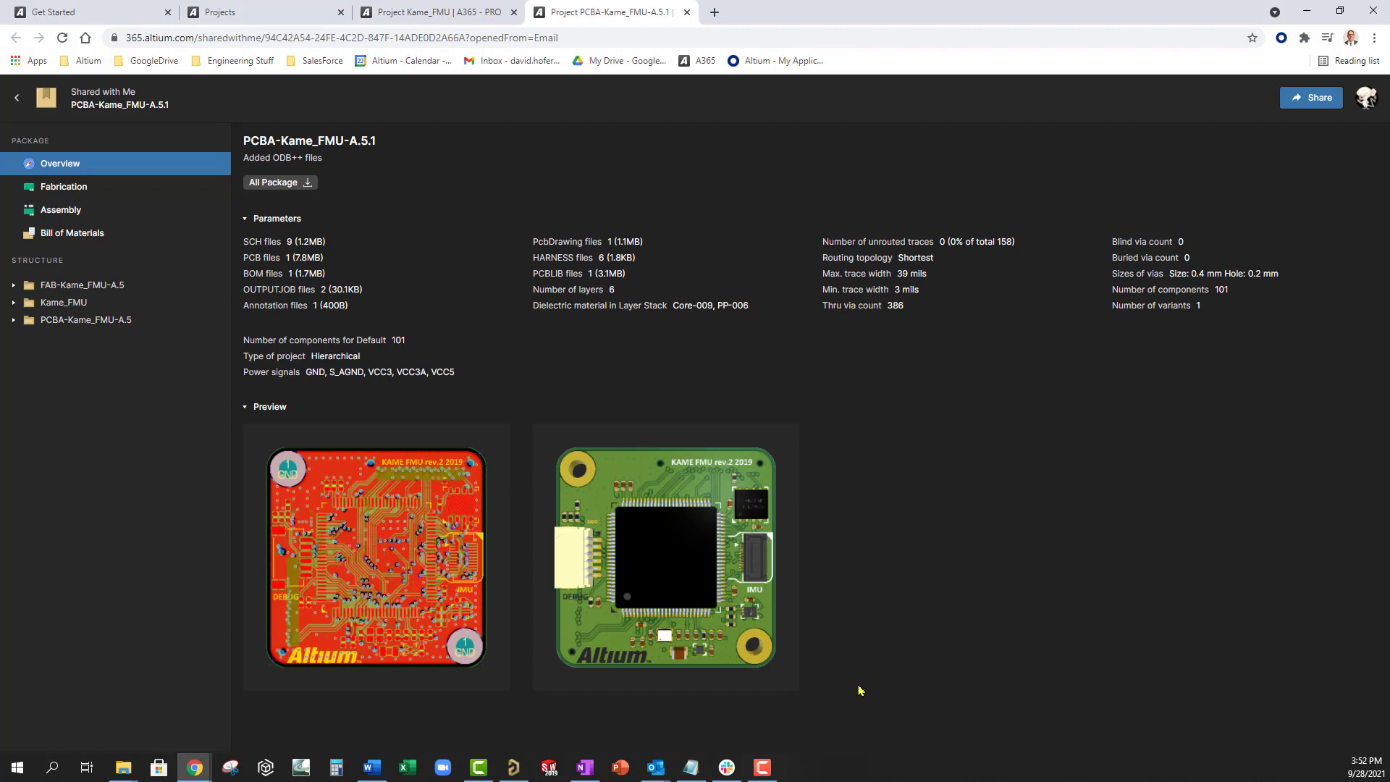
- Open the Fabrication view under the expanded FAB-Kame_FMU-A.5 folder and show its comments panel
left_click(62, 210)
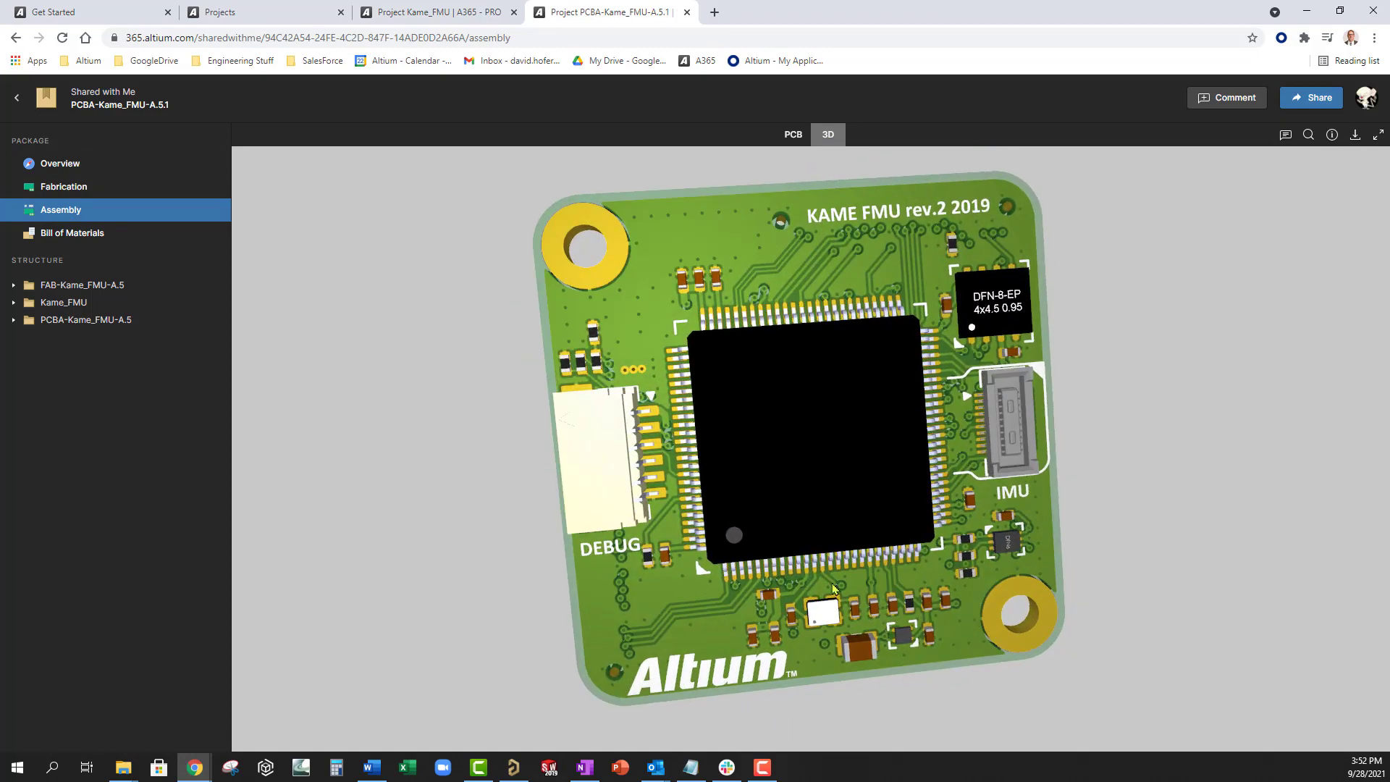
left_click(13, 286)
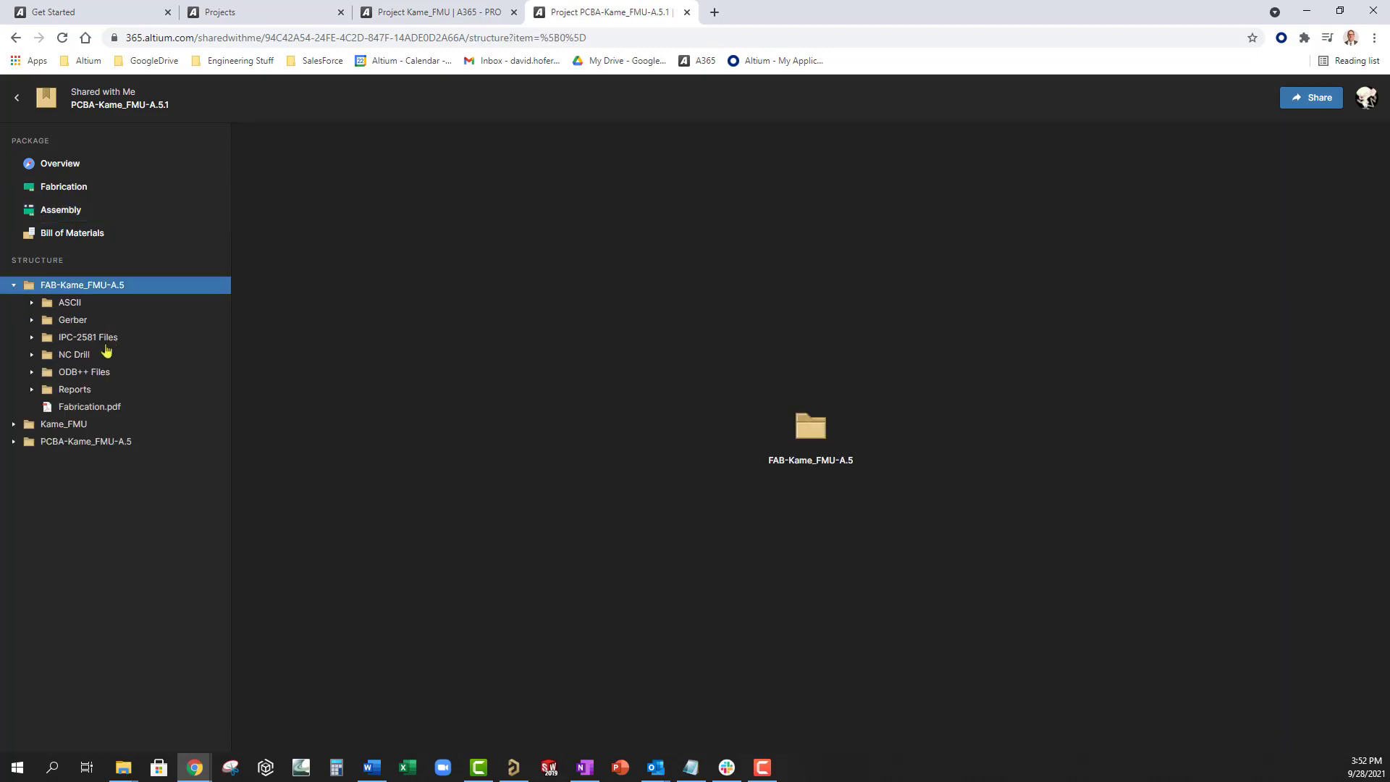
left_click(60, 190)
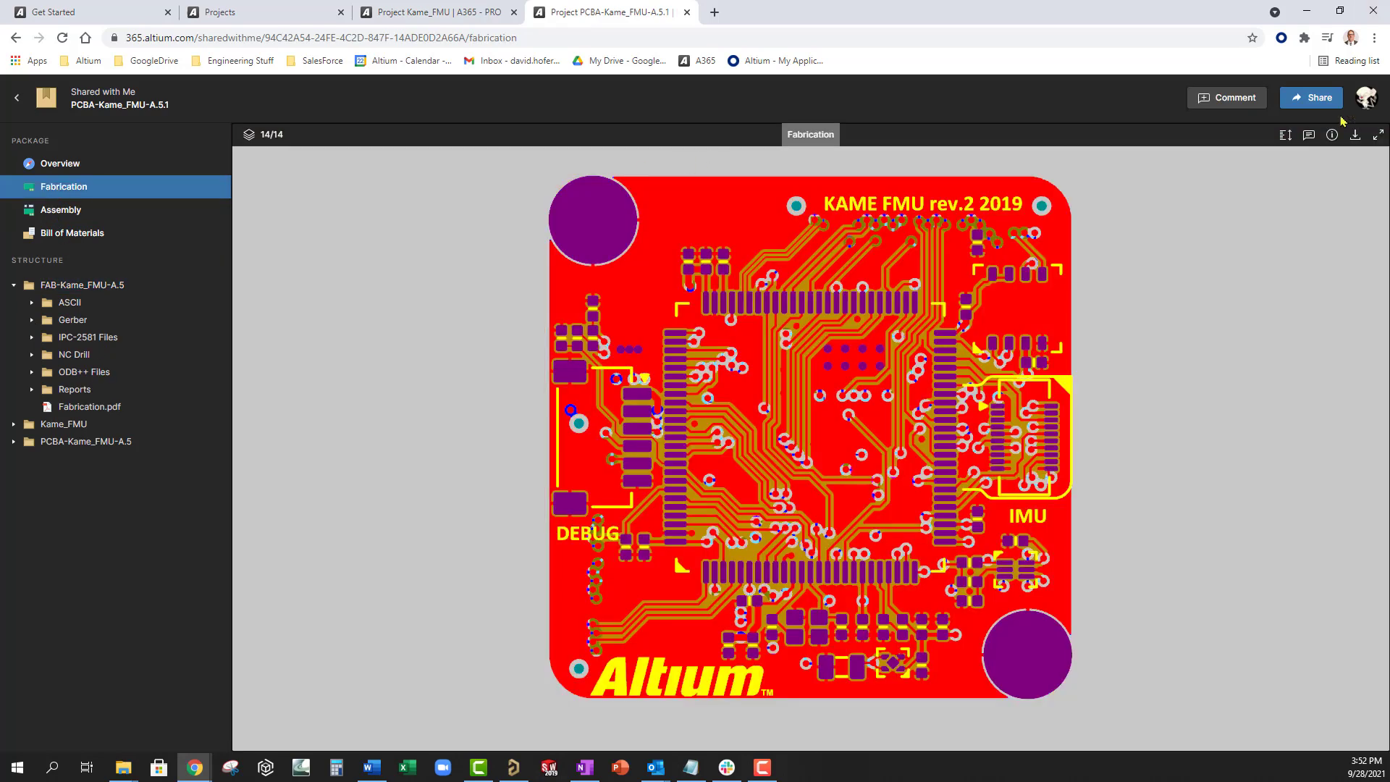
left_click(1308, 135)
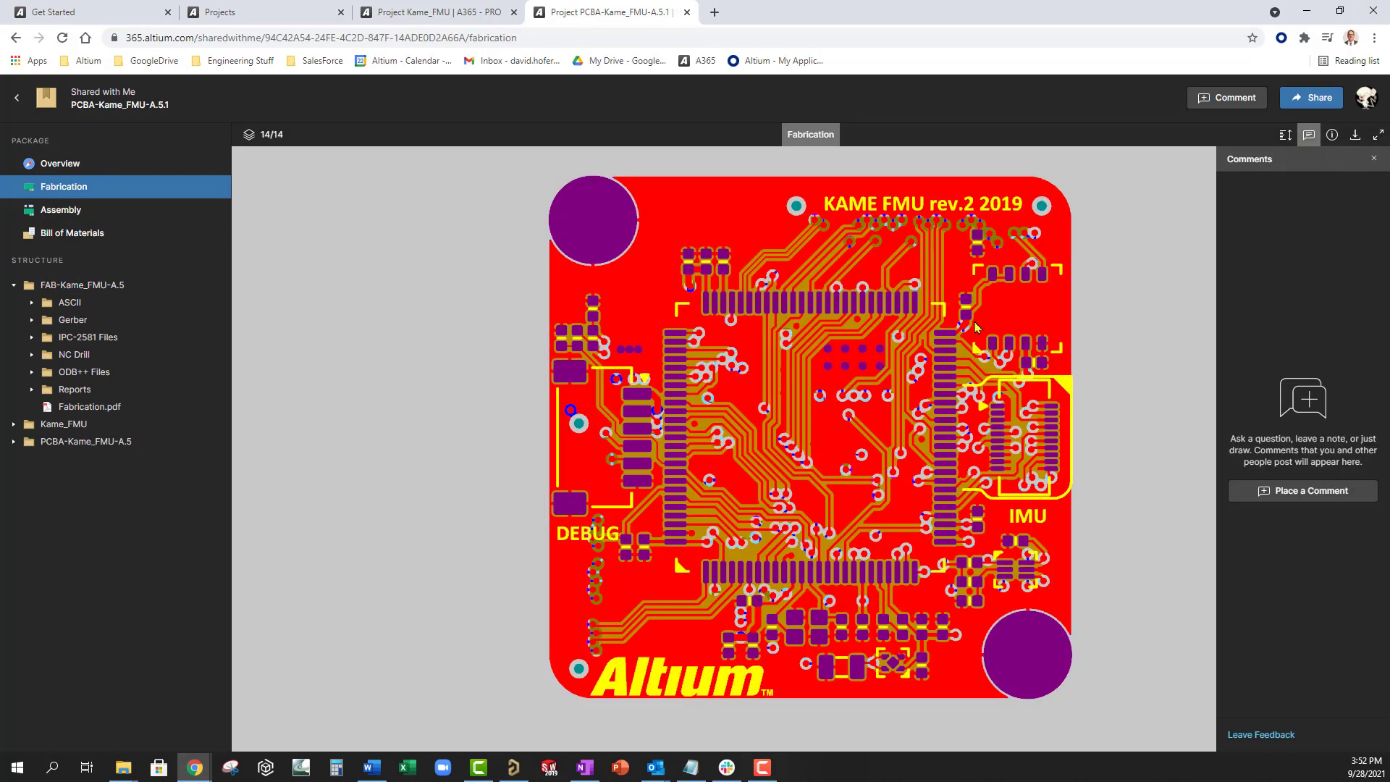
- Post comment 'Please make sure you send us these' on a board area near the IMU
key("c")
left_click_drag(1013, 431, 1142, 536)
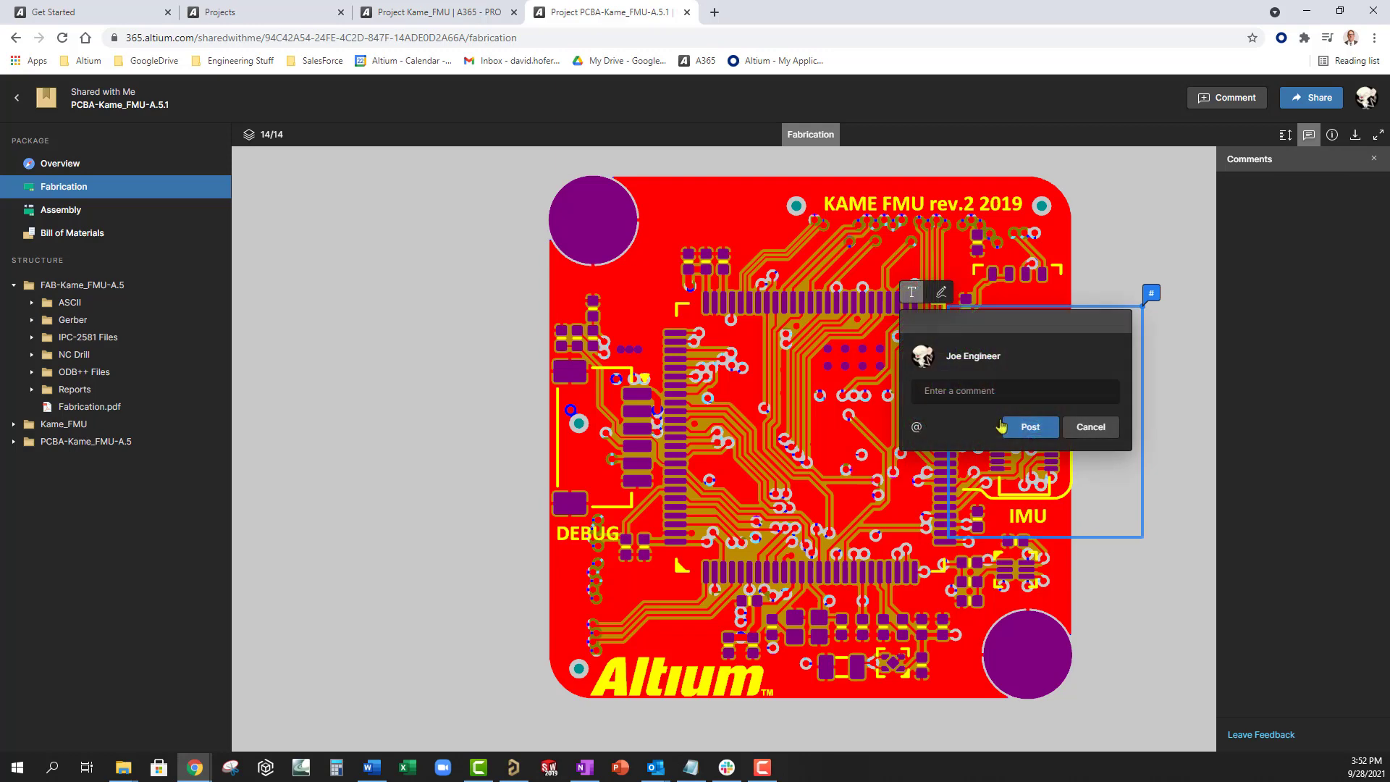
type("Please make")
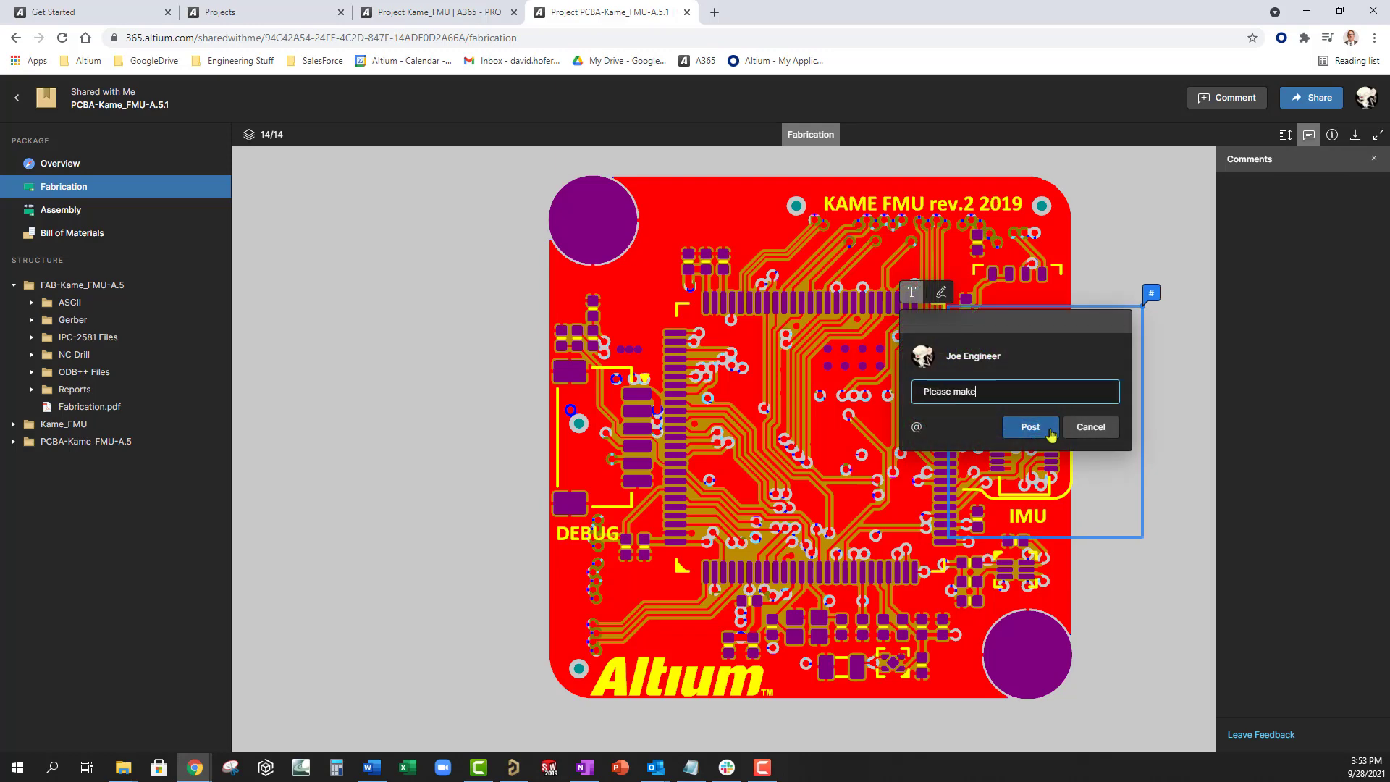
type(" sure you send us these")
left_click(1051, 429)
left_click(1180, 237)
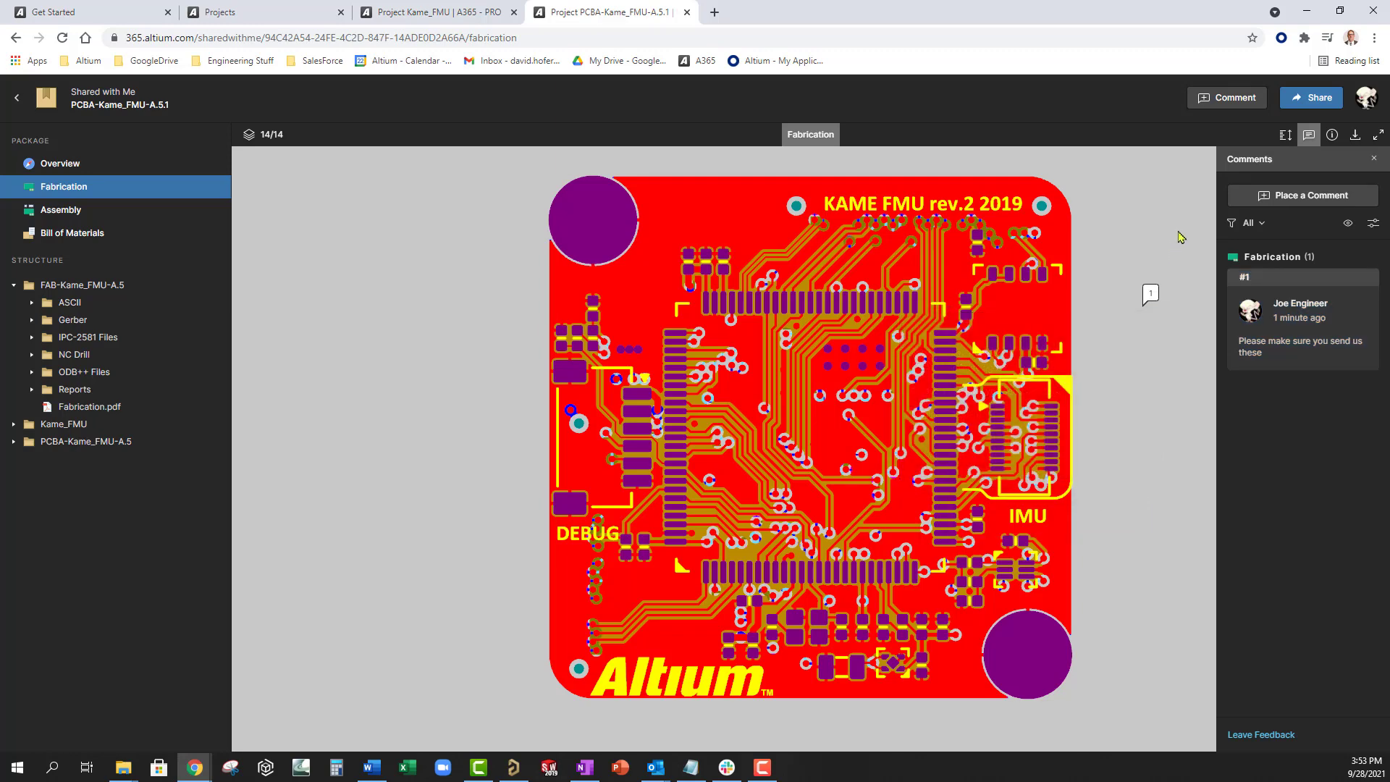